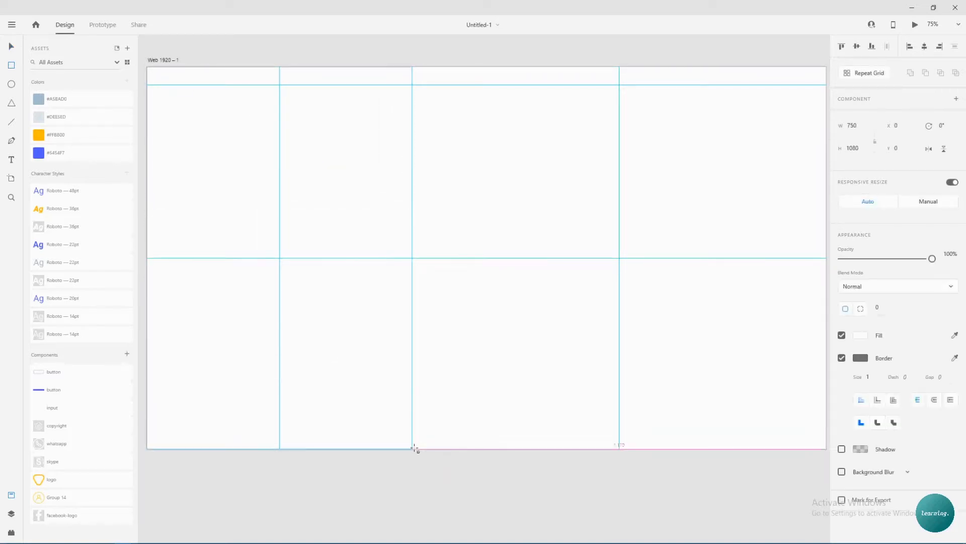
# Make the rectangle borderless with the #5454F7 blue fill and lock it in place.
pyautogui.click(841, 358)
pyautogui.click(35, 152)
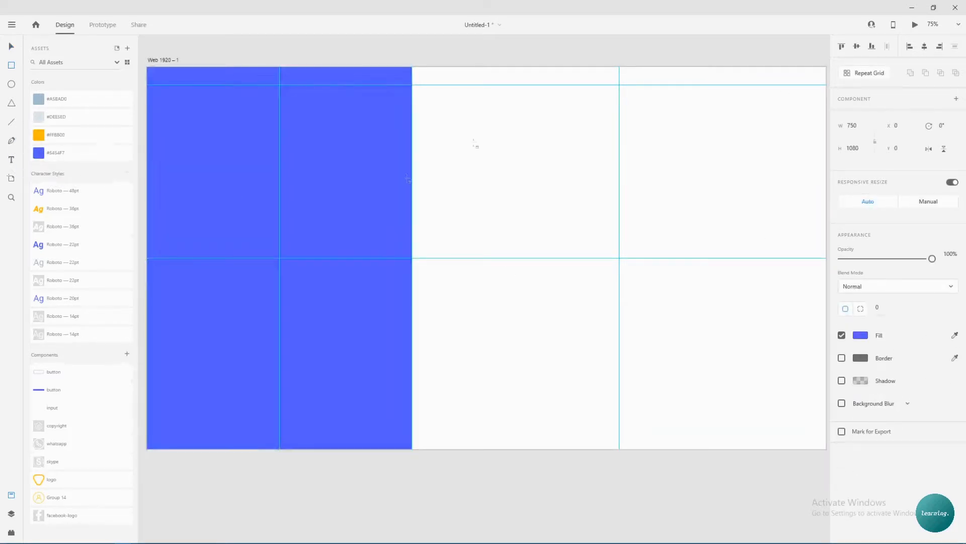
pyautogui.rightClick(209, 109)
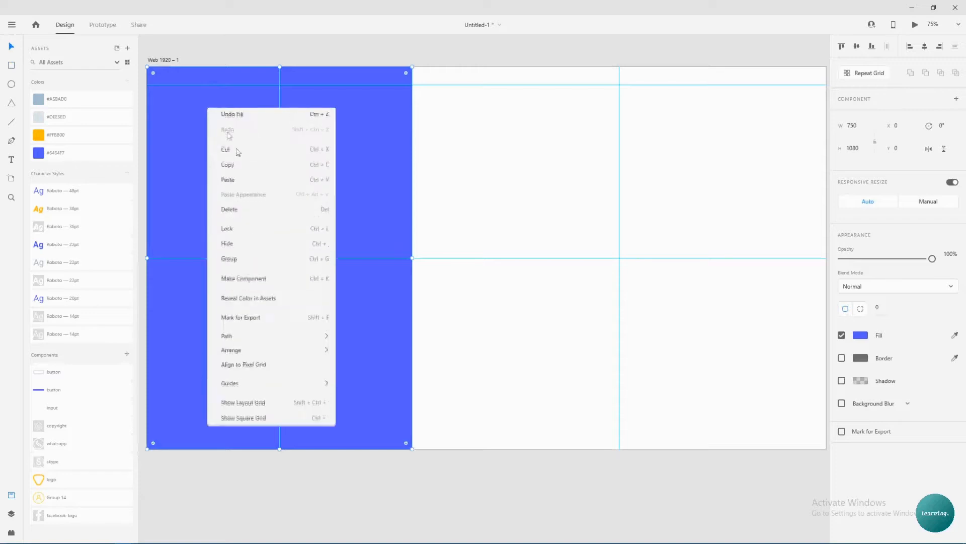
pyautogui.click(266, 229)
pyautogui.hscroll(-1, 349, 177)
pyautogui.click(370, 120)
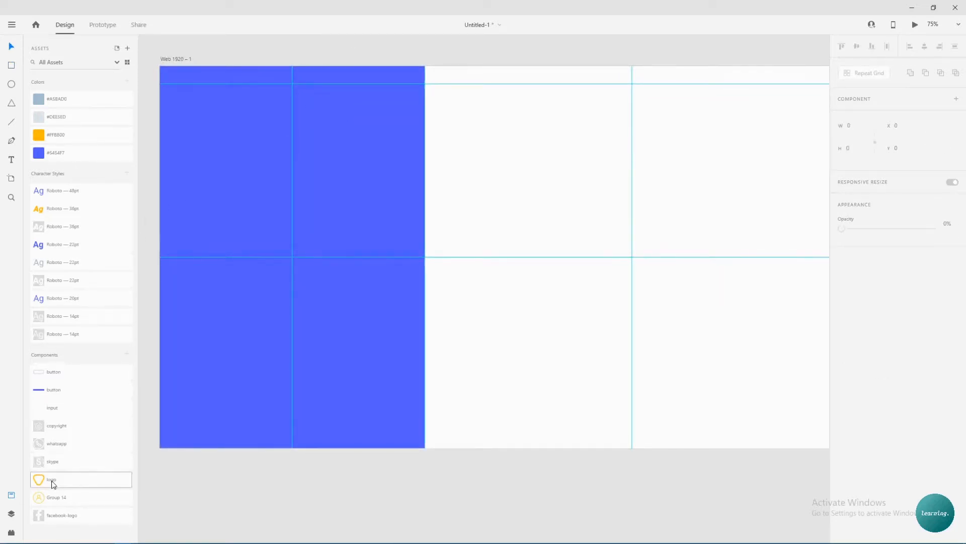
# Place the orange logo on the blue panel, enlarged slightly and moved near the top.
pyautogui.moveTo(52, 483); pyautogui.dragTo(323, 190)
pyautogui.moveTo(298, 154); pyautogui.dragTo(298, 154)
pyautogui.click(337, 174)
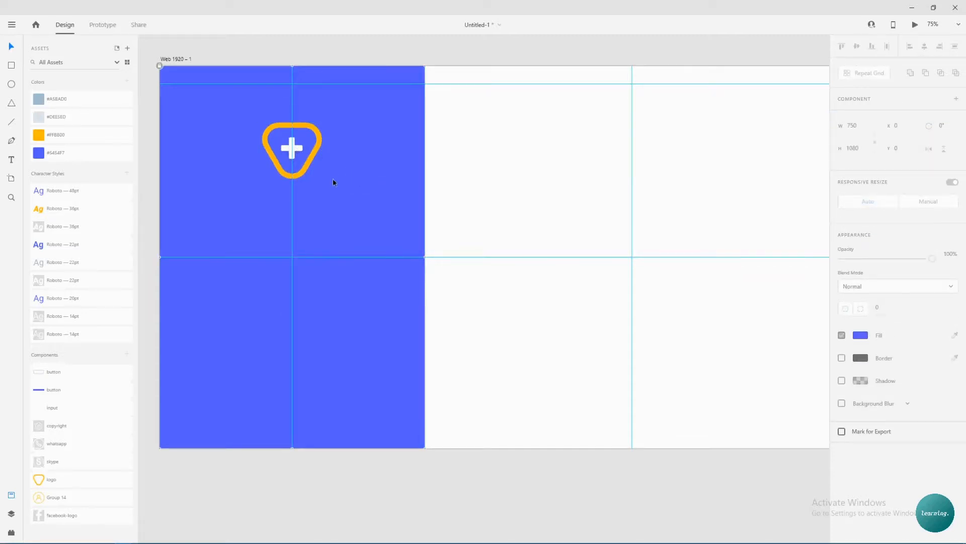
pyautogui.click(81, 226)
pyautogui.click(259, 215)
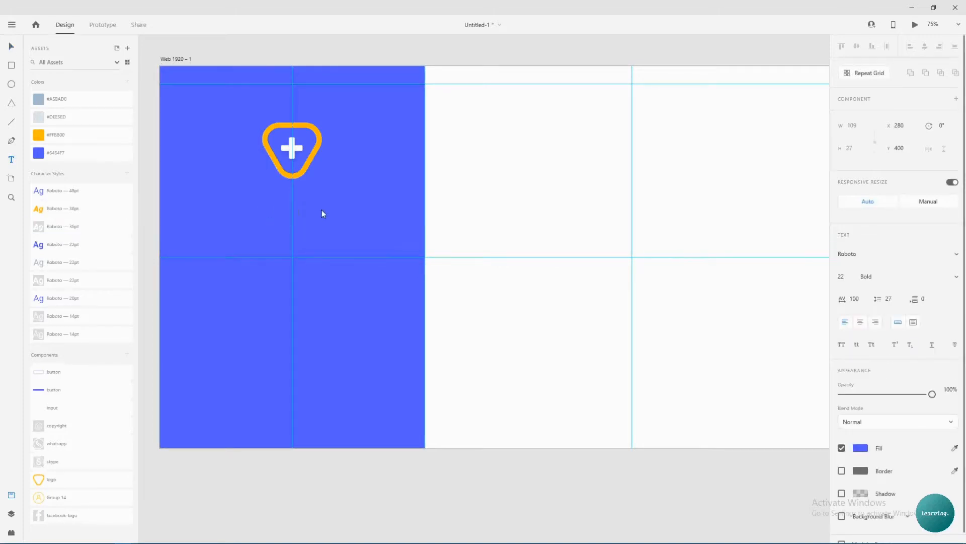
# Make the brand text white, capitalise it as 'Pharmico.' and apply the Roboto 36pt style.
pyautogui.click(861, 448)
pyautogui.moveTo(735, 428); pyautogui.dragTo(708, 379)
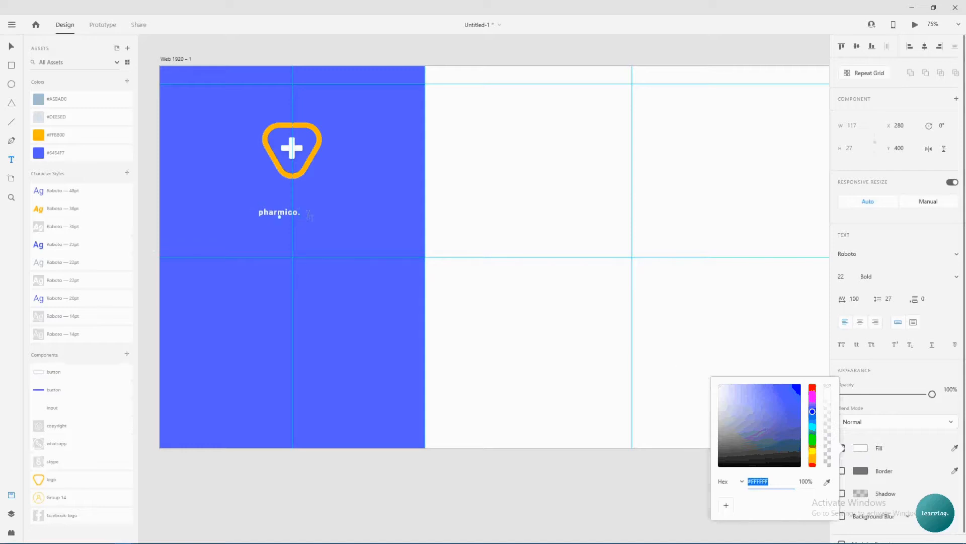
pyautogui.click(265, 212)
pyautogui.press('BackSpace')
pyautogui.write('P')
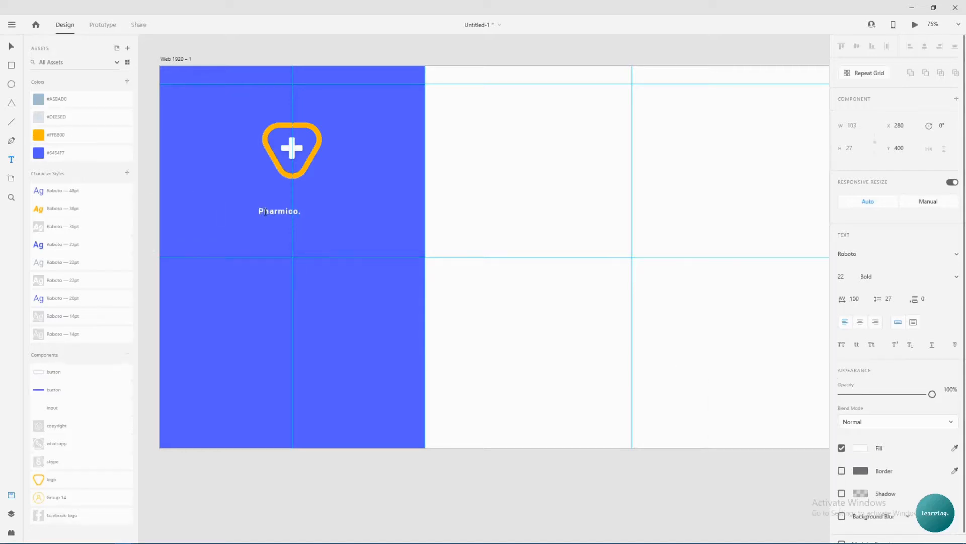
pyautogui.click(11, 49)
pyautogui.click(239, 229)
pyautogui.click(275, 216)
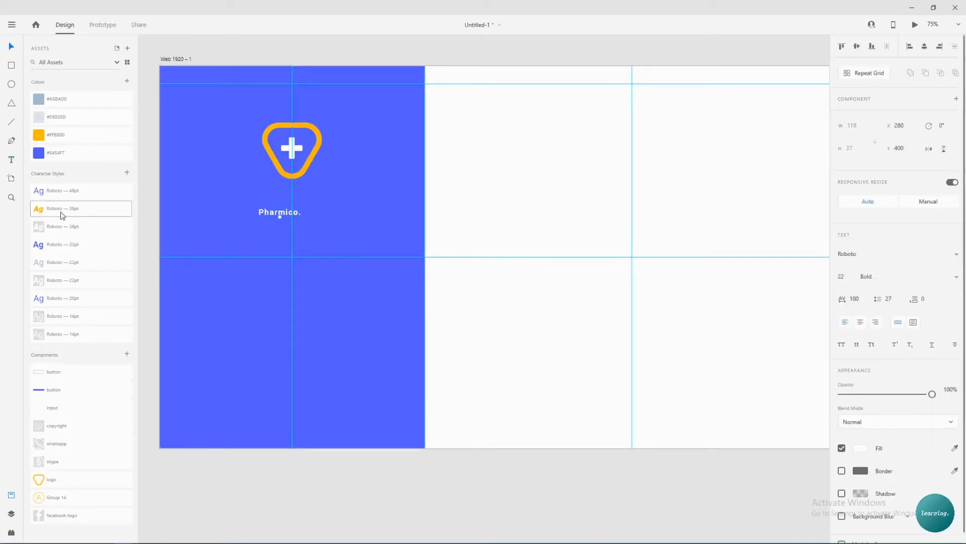
pyautogui.click(47, 226)
# Turn 'co.' into an orange copy beside 'Pharmi' and centre the wordmark under the logo.
pyautogui.keyDown('alt'); pyautogui.moveTo(303, 216); pyautogui.dragTo(307, 236); pyautogui.keyUp('alt')
pyautogui.click(78, 210)
pyautogui.doubleClick(304, 229)
pyautogui.press('BackSpace')
pyautogui.press('BackSpace')
pyautogui.press('BackSpace')
pyautogui.press('BackSpace')
pyautogui.press('BackSpace')
pyautogui.press('BackSpace')
pyautogui.press('Escape')
pyautogui.doubleClick(304, 211)
pyautogui.moveTo(300, 210); pyautogui.dragTo(325, 215)
pyautogui.press('BackSpace')
pyautogui.moveTo(270, 232); pyautogui.dragTo(307, 212)
pyautogui.moveTo(230, 189); pyautogui.dragTo(304, 204)
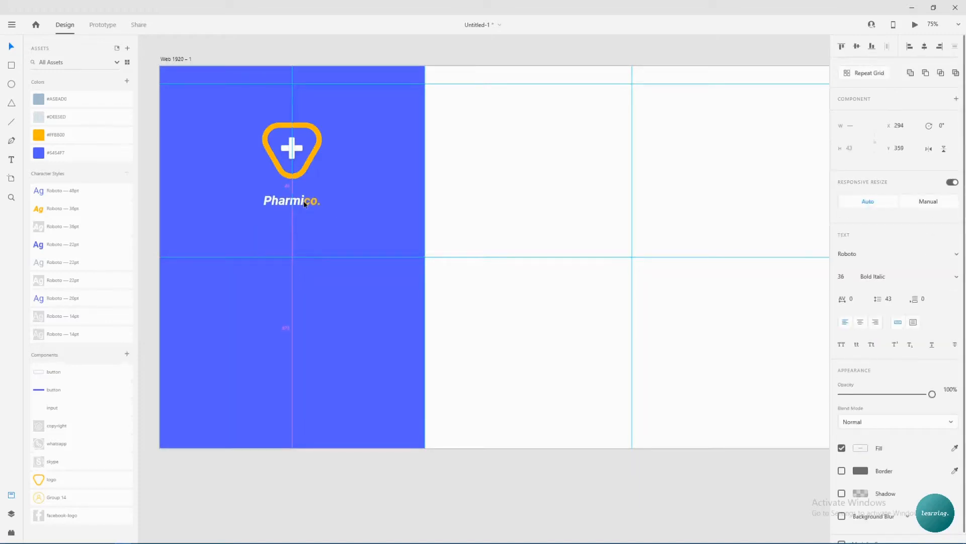
pyautogui.click(346, 225)
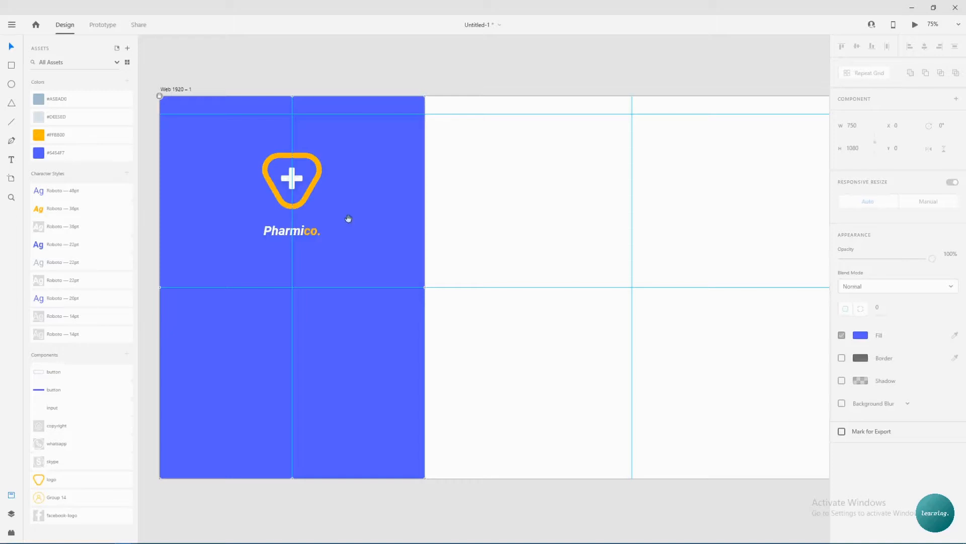
# Add a white 'Contact Information' heading in Roboto 22pt below the brand name.
pyautogui.hscroll(-2, 382, 182)
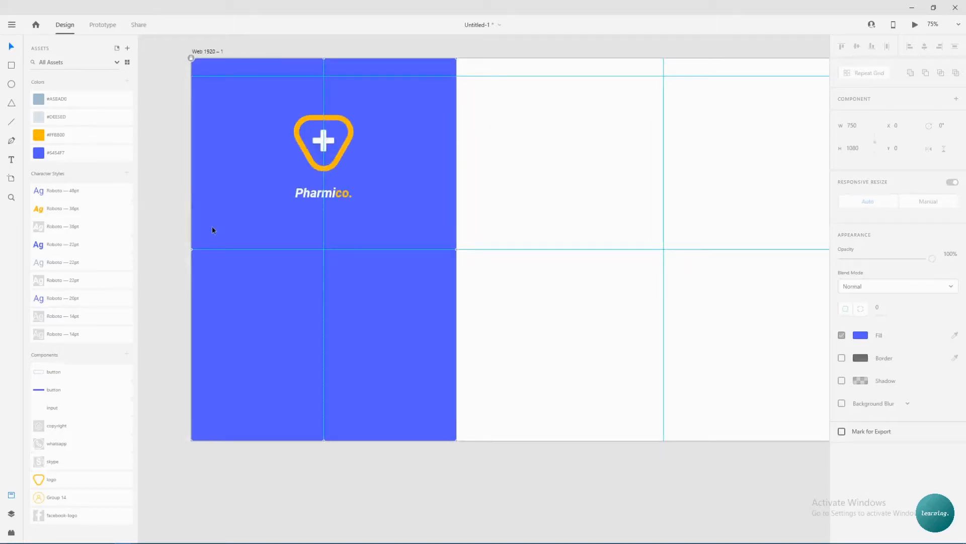
pyautogui.press('t')
pyautogui.click(268, 242)
pyautogui.write('Contact Information')
pyautogui.press('Escape')
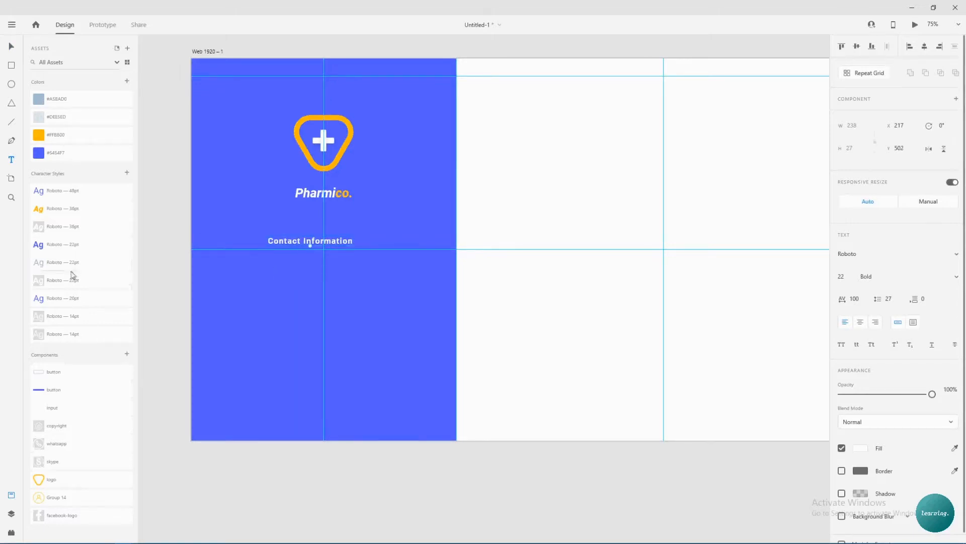
pyautogui.click(87, 281)
pyautogui.press('v')
pyautogui.moveTo(302, 241); pyautogui.dragTo(333, 318)
# Retype the duplicated heading as 'Follow us' and line it up below.
pyautogui.doubleClick(333, 316)
pyautogui.write('Follow us')
pyautogui.click(224, 298)
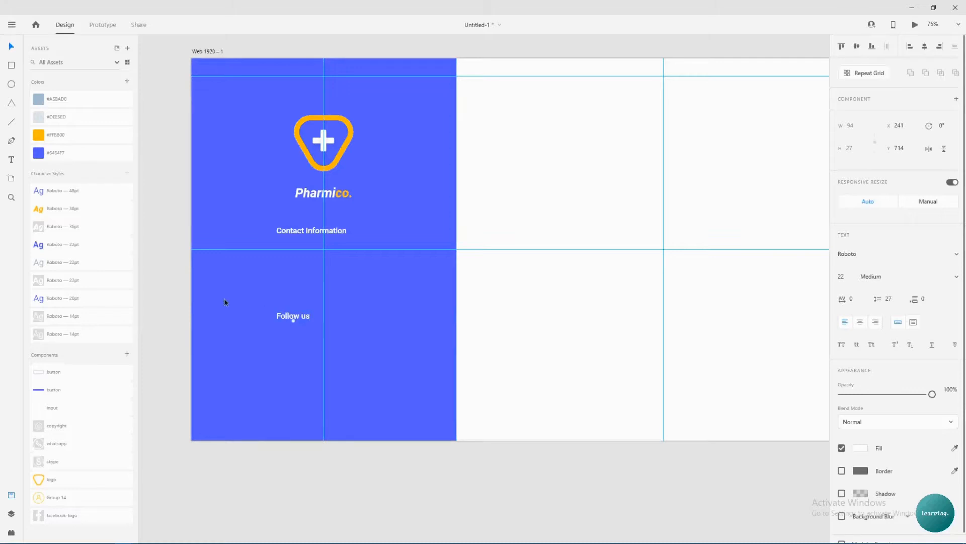
pyautogui.moveTo(288, 319)
pyautogui.mouseDown()
pyautogui.moveTo(308, 316)
pyautogui.moveTo(299, 314)
pyautogui.mouseUp()
pyautogui.click(361, 314)
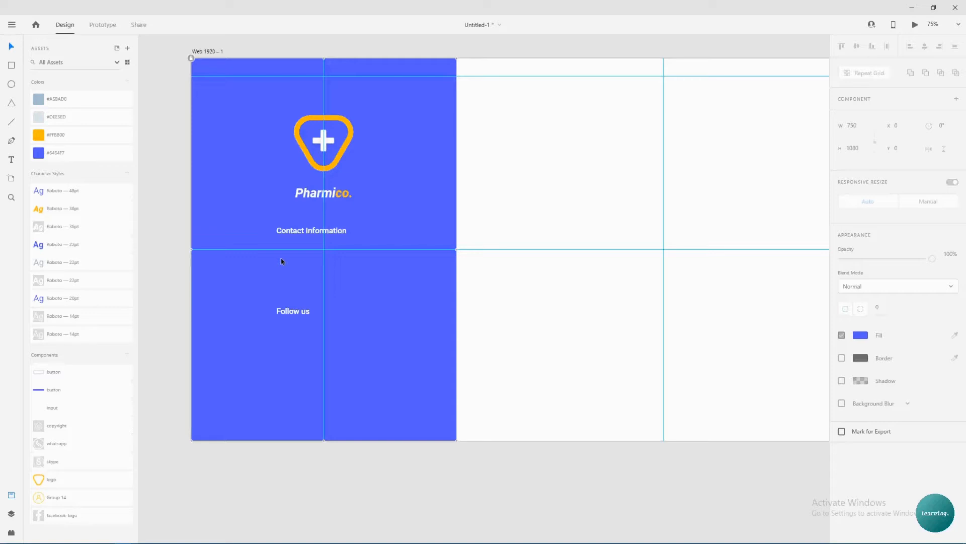
# Add an 'E-mail us:' label in light Roboto 14pt just under the heading.
pyautogui.click(298, 234)
pyautogui.press('t')
pyautogui.click(281, 257)
pyautogui.write('E-mail us:')
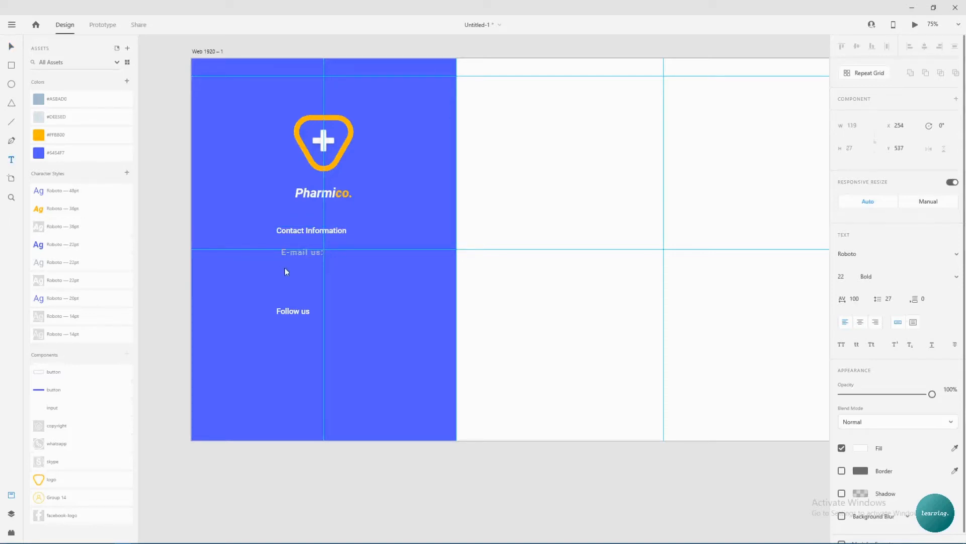
pyautogui.click(55, 316)
pyautogui.click(11, 46)
pyautogui.moveTo(290, 256); pyautogui.dragTo(287, 248)
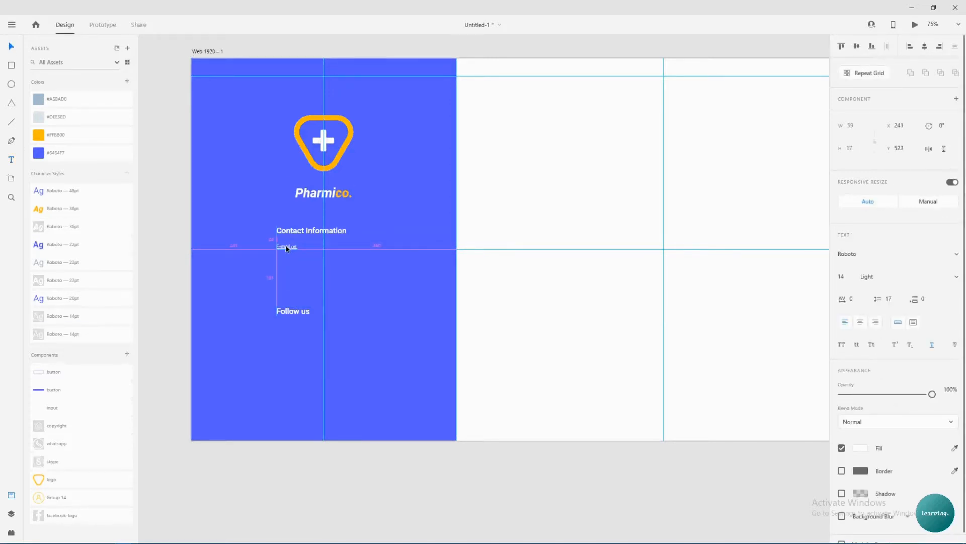
# Duplicate the label to its right and replace it with the e-mail address.
pyautogui.keyDown('alt'); pyautogui.moveTo(293, 249); pyautogui.dragTo(328, 249); pyautogui.keyUp('alt')
pyautogui.hotkey('ctrl', '+')
pyautogui.hotkey('ctrl', '+')
pyautogui.moveTo(175, 213); pyautogui.dragTo(395, 253)
pyautogui.doubleClick(378, 244)
pyautogui.write('xyz@gmail.c')
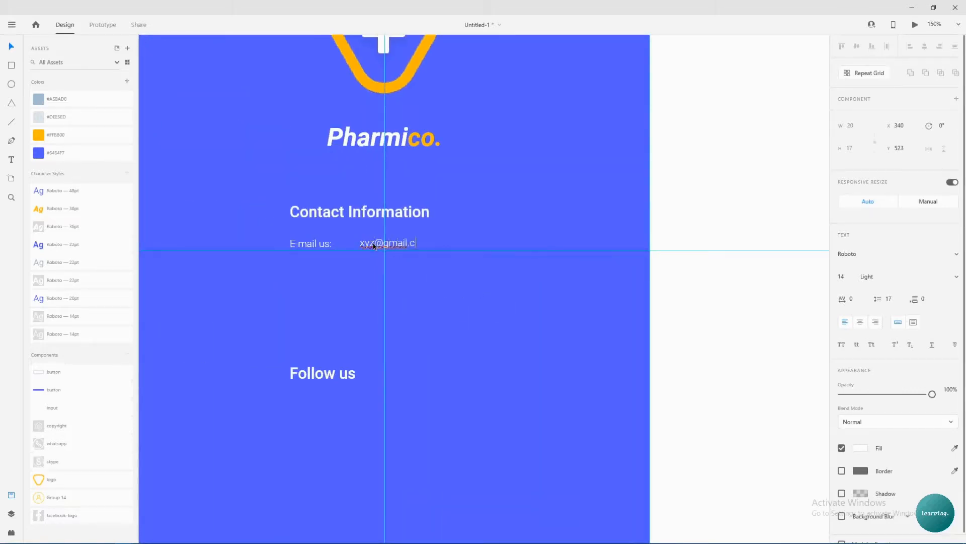
pyautogui.write('123')
pyautogui.press('Escape')
# Add a 'Call us:' line with the phone number beside it.
pyautogui.keyDown('alt'); pyautogui.moveTo(310, 247); pyautogui.dragTo(389, 265); pyautogui.keyUp('alt')
pyautogui.press('Escape')
pyautogui.doubleClick(389, 266)
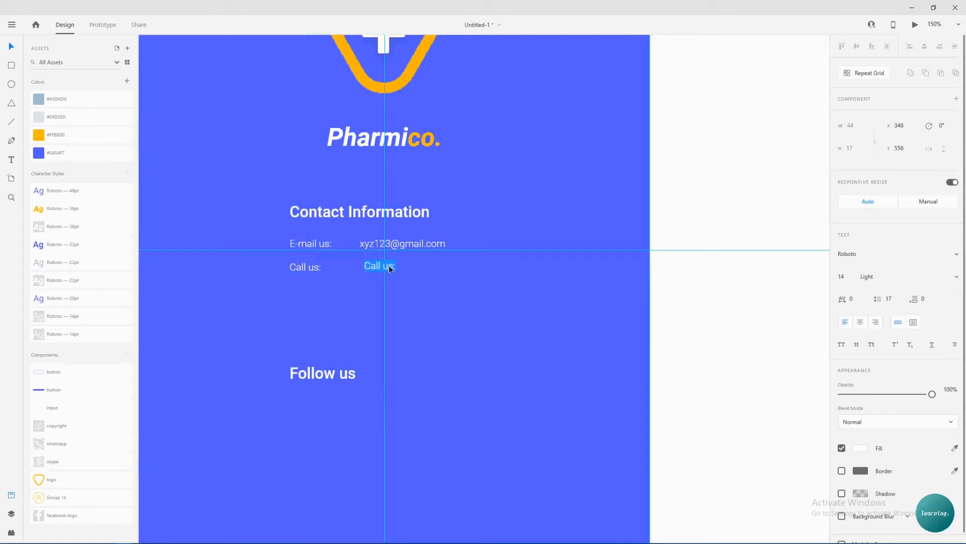
pyautogui.press('Escape')
# Add 'We are open from Monday to Monday.' and start a support line below it.
pyautogui.keyDown('alt'); pyautogui.moveTo(294, 266); pyautogui.dragTo(296, 285); pyautogui.keyUp('alt')
pyautogui.doubleClick(297, 287)
pyautogui.write('We are open from MOn')
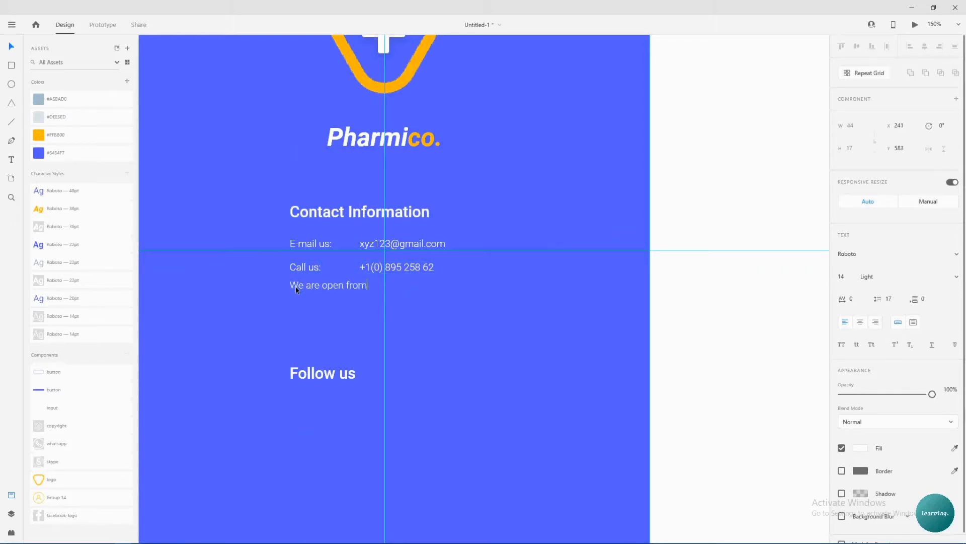
pyautogui.press('BackSpace')
pyautogui.press('BackSpace')
pyautogui.write('onday to Monday.')
pyautogui.press('Escape')
pyautogui.moveTo(350, 286); pyautogui.dragTo(350, 302)
pyautogui.doubleClick(349, 302)
pyautogui.write('We suppo')
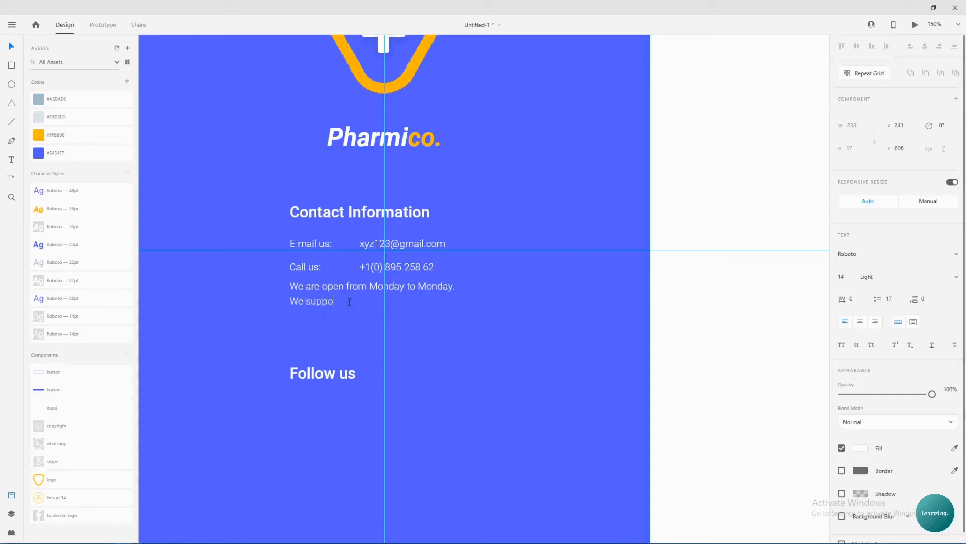
# Distribute the four left-hand contact lines evenly from top to bottom.
pyautogui.press('Escape')
pyautogui.moveTo(272, 229); pyautogui.dragTo(455, 311)
pyautogui.click(955, 47)
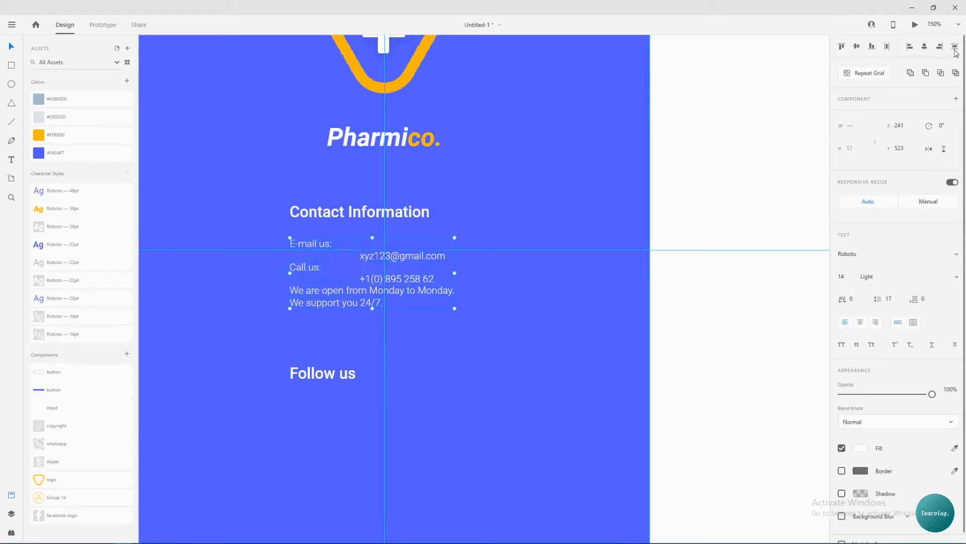
pyautogui.hotkey('ctrl', 'z')
pyautogui.click(468, 354)
pyautogui.moveTo(270, 233); pyautogui.dragTo(333, 306)
pyautogui.click(954, 47)
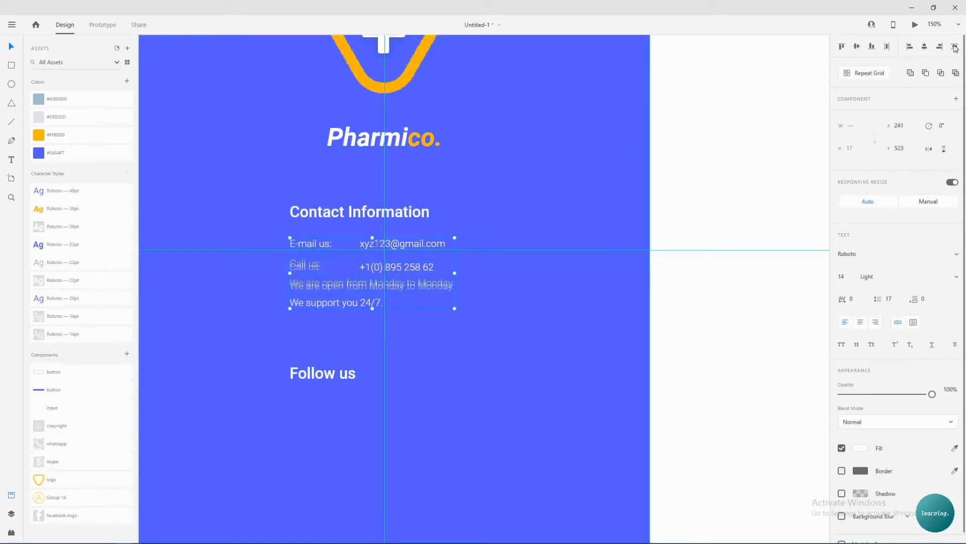
pyautogui.click(478, 241)
# Align the phone number with 'Call us:', lower the contact block and nudge 'Follow us' up.
pyautogui.click(411, 245)
pyautogui.click(413, 269)
pyautogui.moveTo(413, 269); pyautogui.dragTo(412, 265)
pyautogui.moveTo(272, 230); pyautogui.dragTo(424, 302)
pyautogui.moveTo(306, 265); pyautogui.dragTo(306, 276)
pyautogui.click(519, 373)
pyautogui.scroll(-1, 519, 373)
pyautogui.moveTo(320, 313)
pyautogui.mouseDown()
pyautogui.moveTo(321, 300)
pyautogui.moveTo(325, 315)
pyautogui.mouseUp()
# Place the WhatsApp, Facebook and Skype icons in a row under 'Follow us'.
pyautogui.click(346, 347)
pyautogui.scroll(-2, 345, 346)
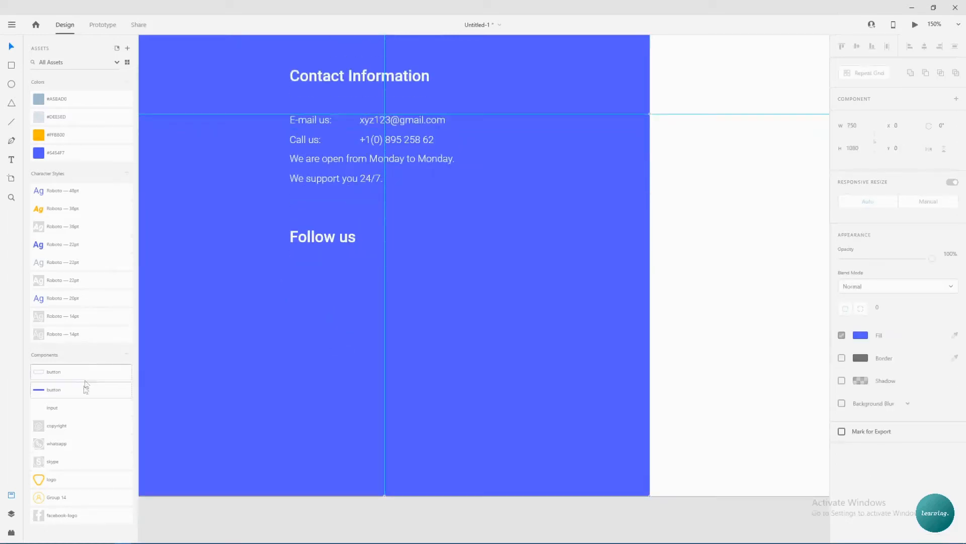
pyautogui.moveTo(50, 443); pyautogui.dragTo(307, 288)
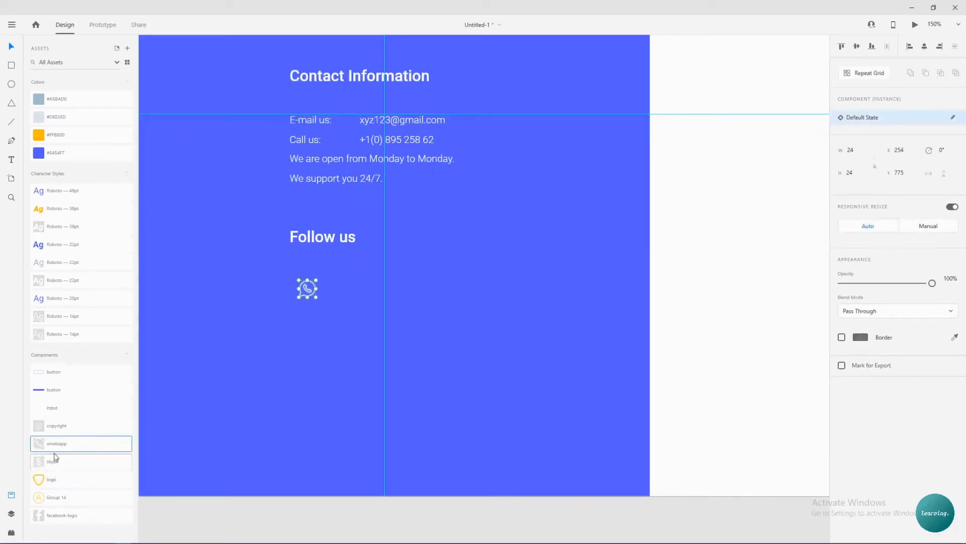
pyautogui.moveTo(54, 460); pyautogui.dragTo(396, 288)
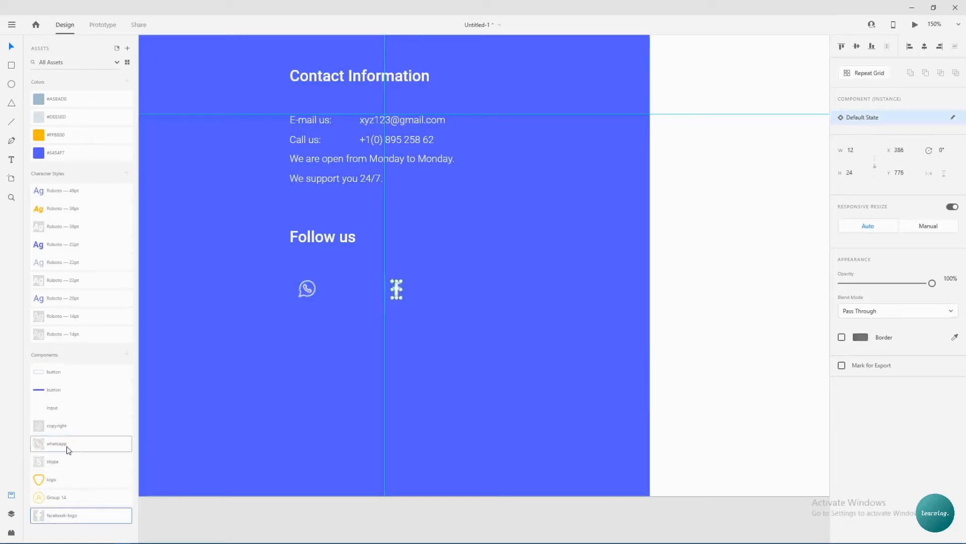
pyautogui.moveTo(537, 322); pyautogui.dragTo(494, 289)
pyautogui.click(440, 340)
# Align the three icons, distribute them evenly and adjust the row's spacing and position.
pyautogui.moveTo(287, 318); pyautogui.dragTo(514, 285)
pyautogui.click(857, 47)
pyautogui.click(925, 47)
pyautogui.hotkey('ctrl', 'z')
pyautogui.click(886, 47)
pyautogui.moveTo(503, 289); pyautogui.dragTo(429, 287)
pyautogui.moveTo(362, 291); pyautogui.dragTo(356, 286)
pyautogui.moveTo(421, 283)
pyautogui.mouseDown()
pyautogui.moveTo(456, 283)
pyautogui.moveTo(430, 282)
pyautogui.mouseUp()
pyautogui.click(473, 288)
# Save the design and add a 'Copyright' text in Roboto 14pt near the panel's bottom.
pyautogui.hotkey('ctrl', 's')
pyautogui.scroll(-1, 470, 286)
pyautogui.scroll(-2, 470, 285)
pyautogui.hscroll(-3, 366, 302)
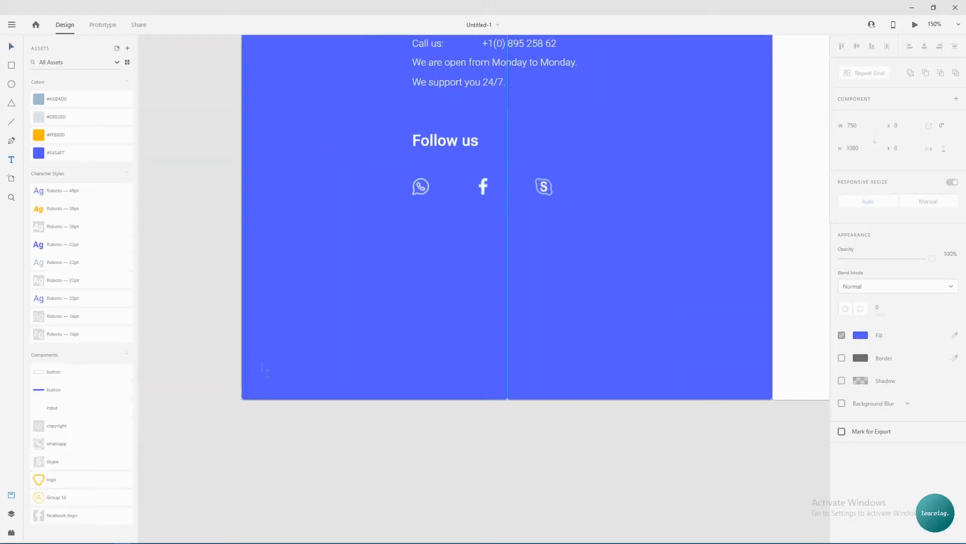
pyautogui.click(322, 364)
pyautogui.write('Copyright')
pyautogui.click(61, 334)
pyautogui.press('Escape')
# Add the copyright symbol and type the line '2020 Pharmico, USA Inc. All rights reserv'.
pyautogui.moveTo(56, 425); pyautogui.dragTo(419, 364)
pyautogui.click(355, 364)
pyautogui.doubleClick(421, 364)
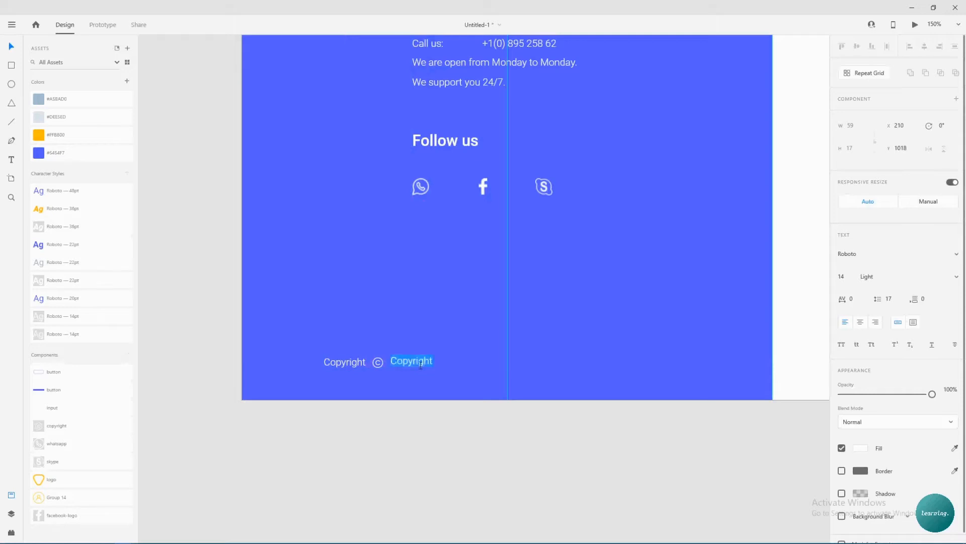
pyautogui.write('2020 Pharmico, USA')
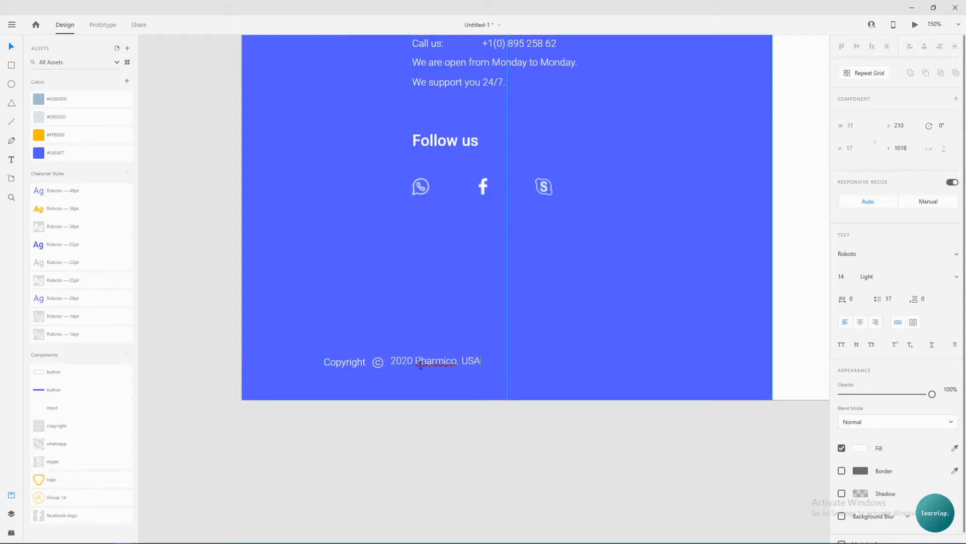
pyautogui.write(' Inc. All rights reserv')
pyautogui.press('Escape')
# Add a 'Terms of Use' text and begin a 'Privacy Policy - RE' text.
pyautogui.press('t')
pyautogui.click(608, 361)
pyautogui.write('Terms of use')
pyautogui.press('BackSpace')
pyautogui.press('BackSpace')
pyautogui.press('BackSpace')
pyautogui.write('Use')
pyautogui.click(615, 319)
pyautogui.write('Privacy Policy - RE')
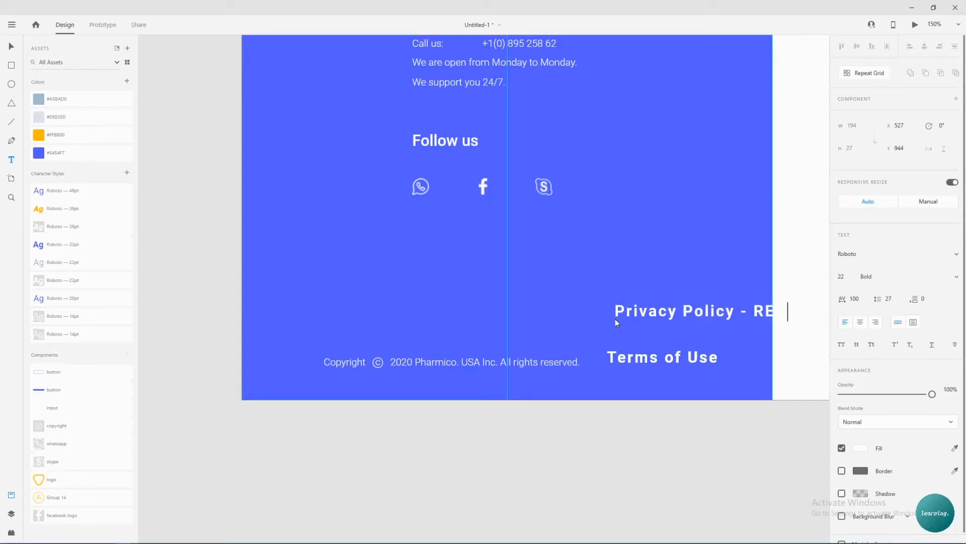
# Style both links as underlined Roboto 14pt, move them onto the copyright row, middle-align and centre it.
pyautogui.press('Escape')
pyautogui.moveTo(598, 290); pyautogui.dragTo(658, 360)
pyautogui.click(76, 316)
pyautogui.click(664, 349)
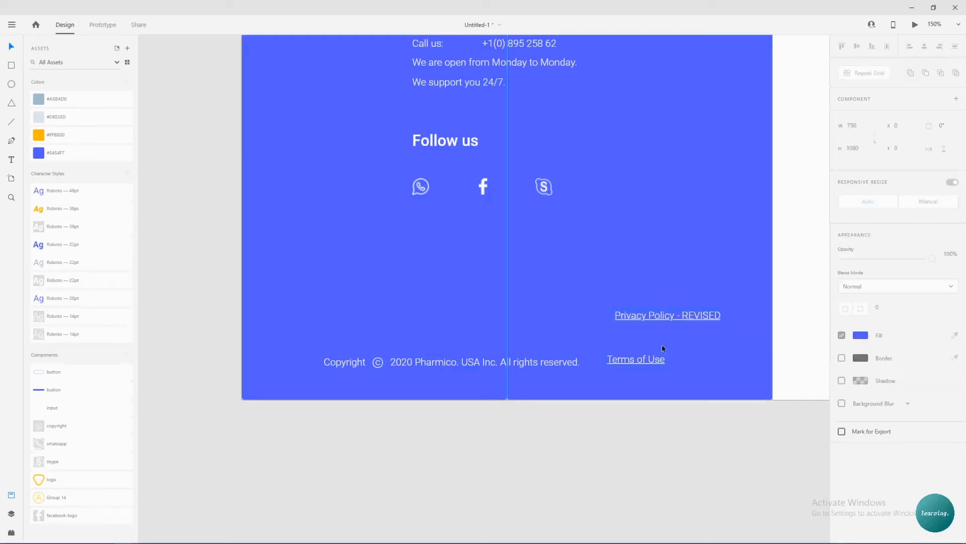
pyautogui.moveTo(629, 367); pyautogui.dragTo(610, 369)
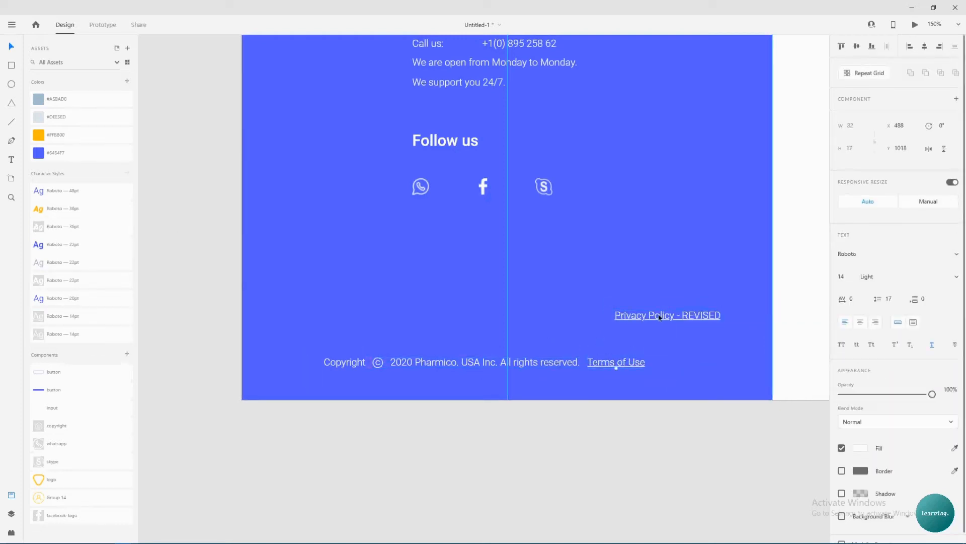
pyautogui.moveTo(662, 318); pyautogui.dragTo(713, 365)
pyautogui.moveTo(293, 328); pyautogui.dragTo(714, 404)
pyautogui.click(856, 48)
pyautogui.moveTo(535, 366); pyautogui.dragTo(494, 377)
pyautogui.click(497, 347)
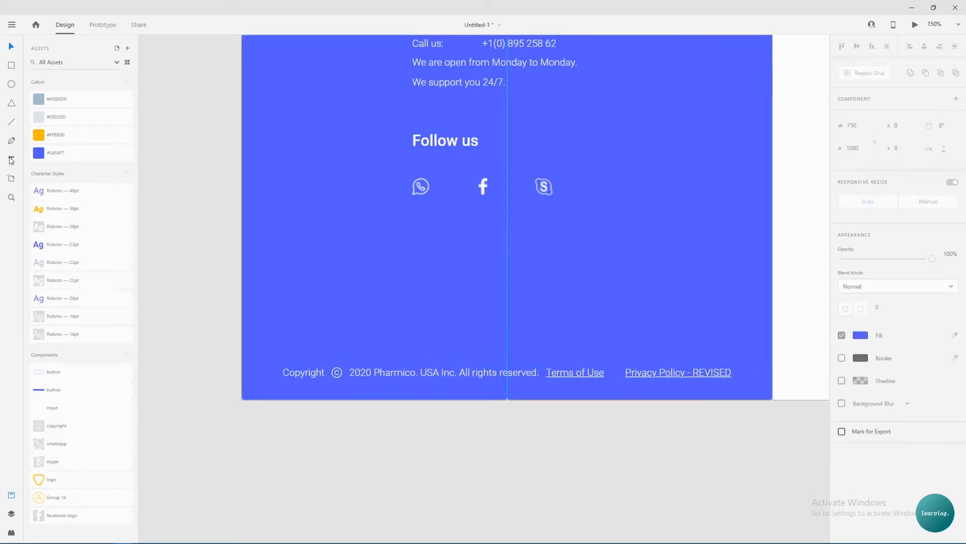
# Add a '|' separator between the links and middle-align the whole footer row.
pyautogui.click(616, 372)
pyautogui.write('|')
pyautogui.press('Escape')
pyautogui.moveTo(264, 339); pyautogui.dragTo(740, 403)
pyautogui.click(856, 48)
pyautogui.click(615, 373)
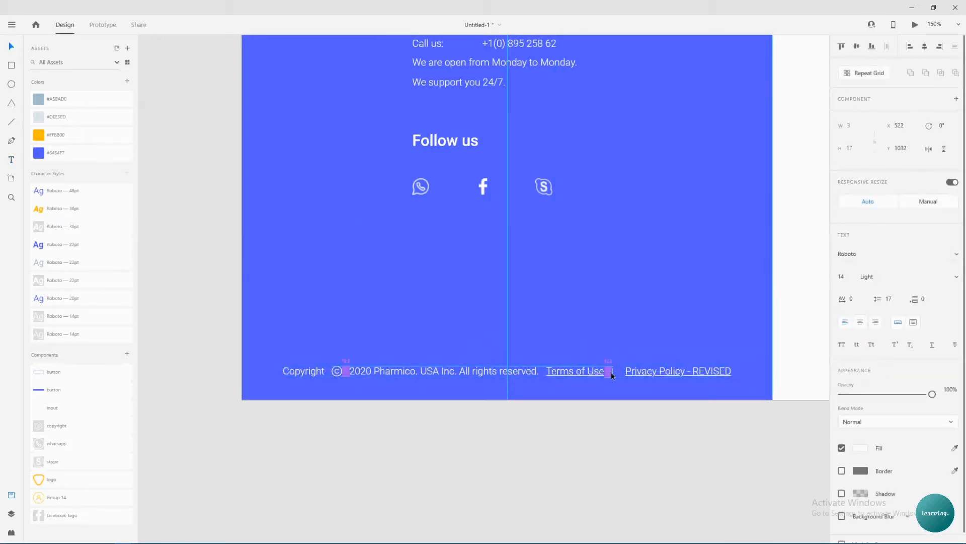
pyautogui.click(636, 372)
pyautogui.moveTo(286, 330); pyautogui.dragTo(735, 403)
# Centre the footer row on the blue panel and drop a button near the white artboard's top right.
pyautogui.moveTo(568, 372); pyautogui.dragTo(572, 374)
pyautogui.click(572, 354)
pyautogui.scroll(-5, 572, 354)
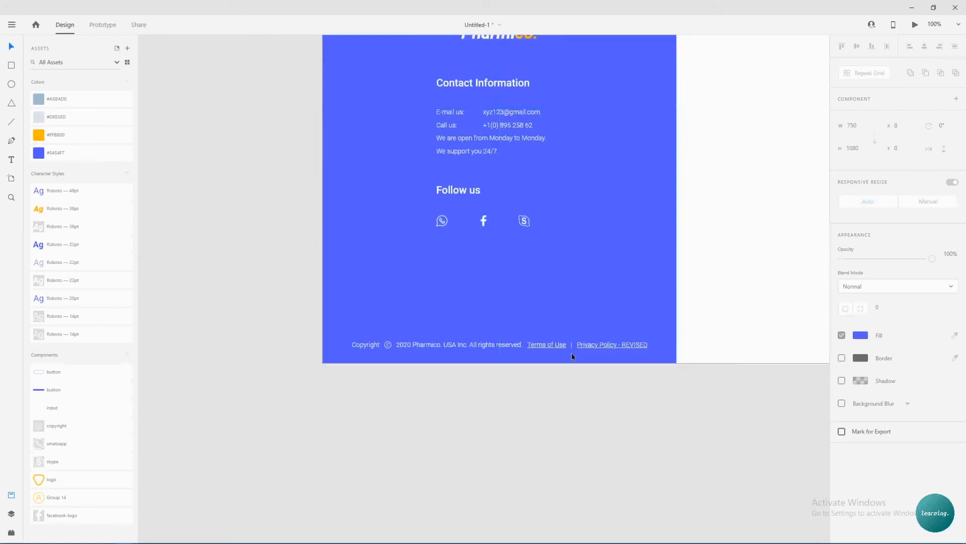
pyautogui.hscroll(5, 507, 328)
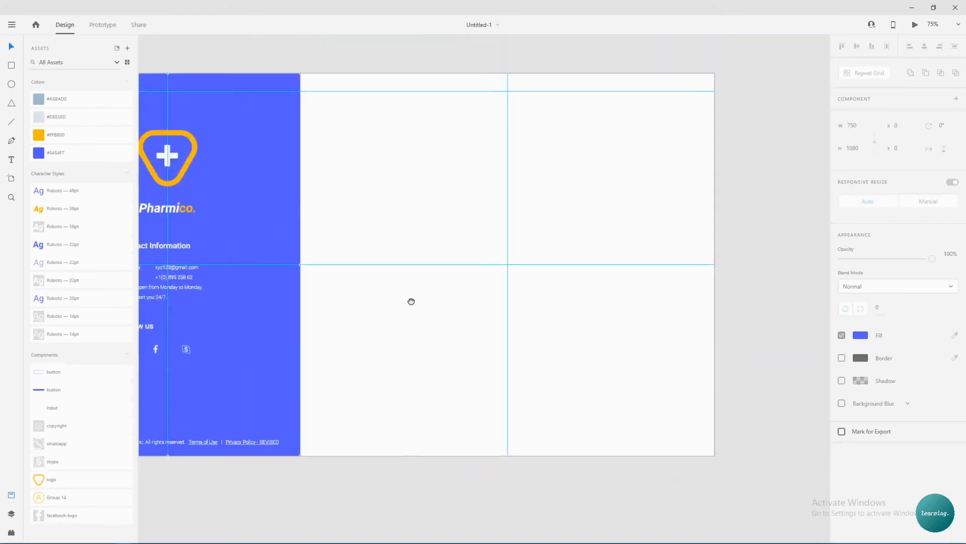
pyautogui.moveTo(75, 372); pyautogui.dragTo(682, 110)
pyautogui.click(739, 120)
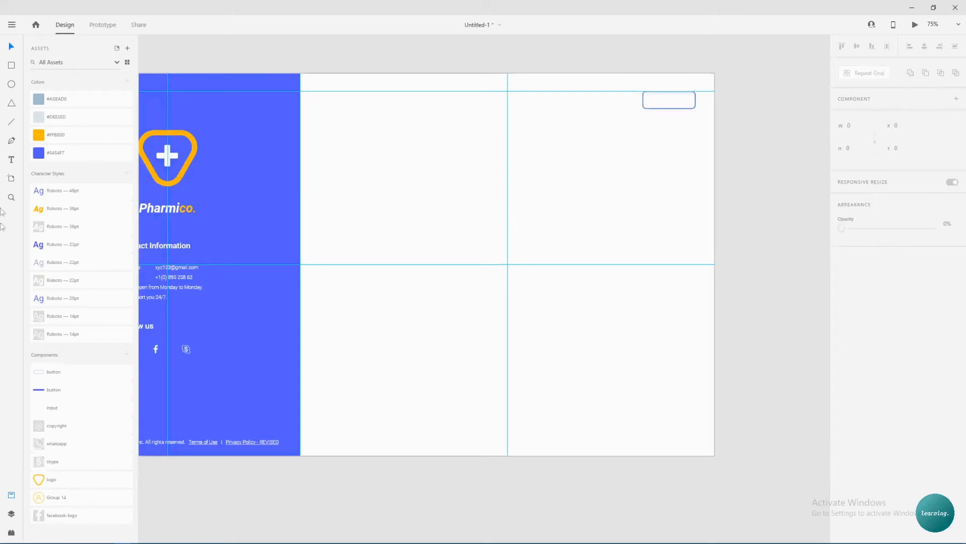
# Add a SIGN UP text label with the Roboto 20pt style and title case.
pyautogui.click(11, 160)
pyautogui.click(567, 164)
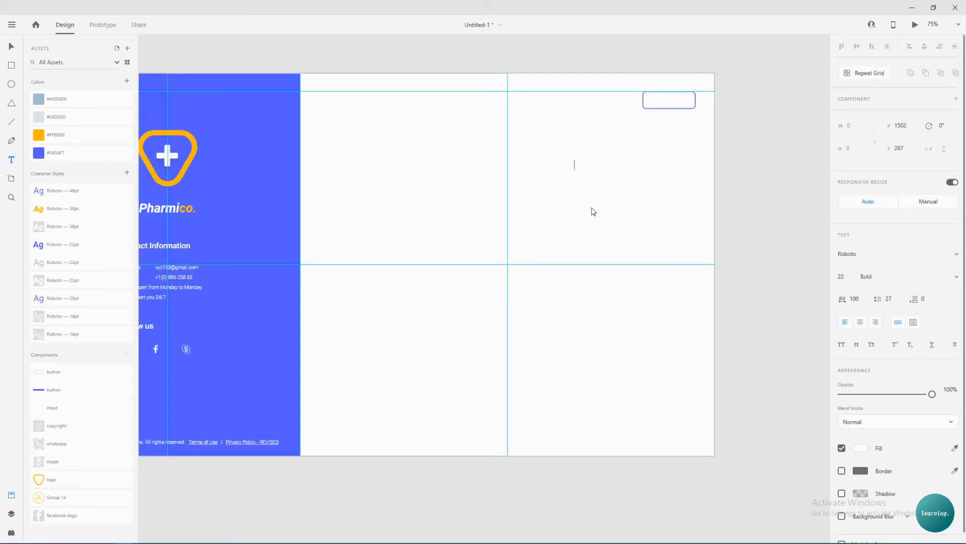
pyautogui.press('Escape')
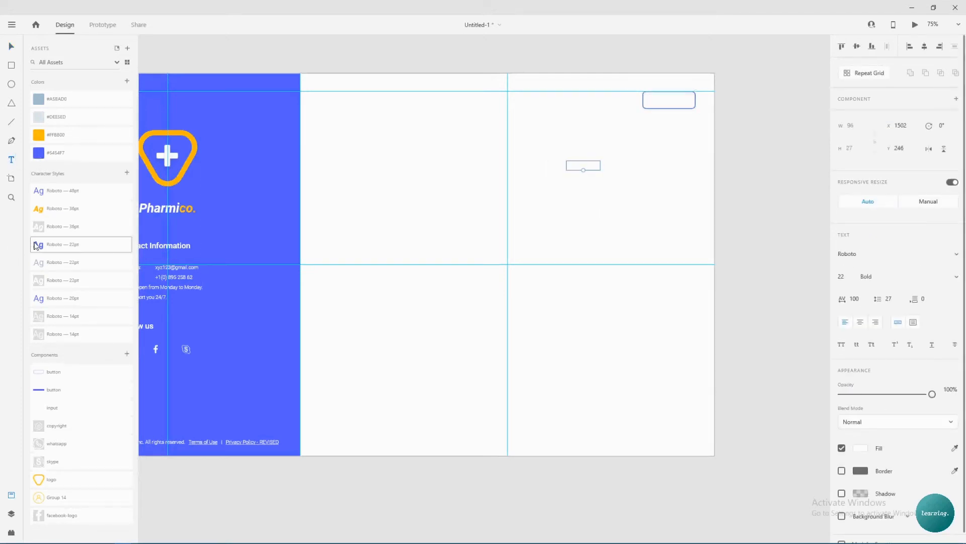
pyautogui.click(67, 300)
pyautogui.doubleClick(579, 167)
pyautogui.click(873, 346)
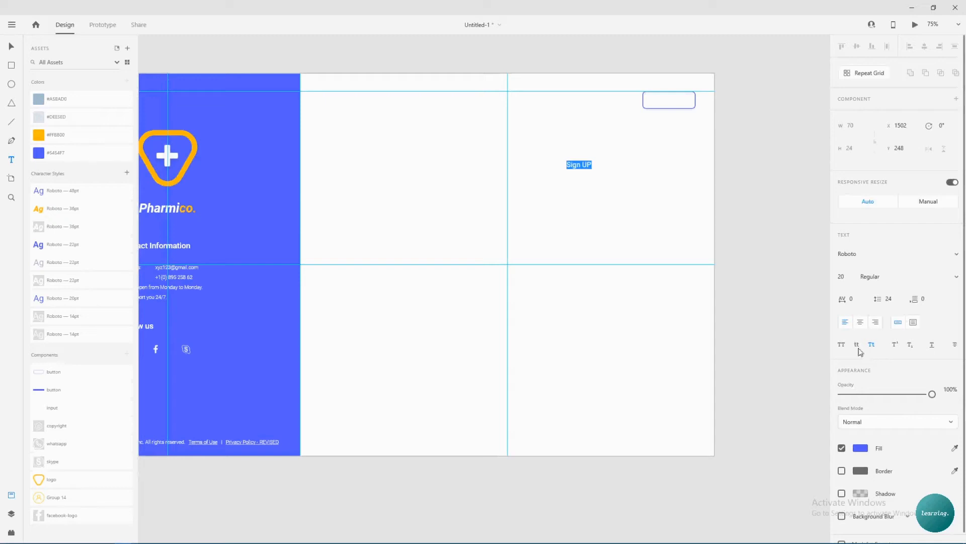
# Correct the label's capitalisation to 'Sign up' and centre it inside the button.
pyautogui.click(591, 166)
pyautogui.press('BackSpace')
pyautogui.write('p')
pyautogui.press('Escape')
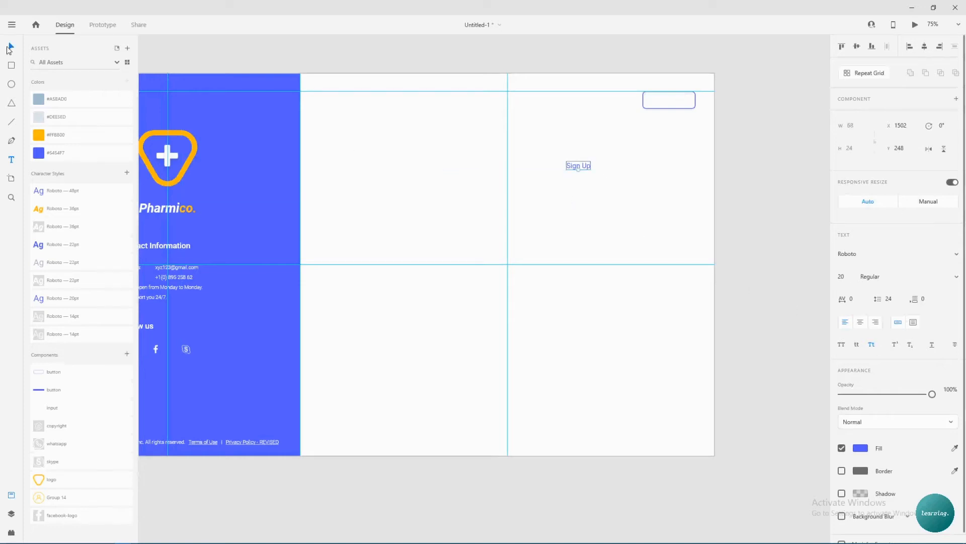
pyautogui.click(871, 344)
pyautogui.doubleClick(579, 166)
pyautogui.write('s')
pyautogui.press('Escape')
pyautogui.moveTo(579, 165); pyautogui.dragTo(674, 99)
pyautogui.click(682, 141)
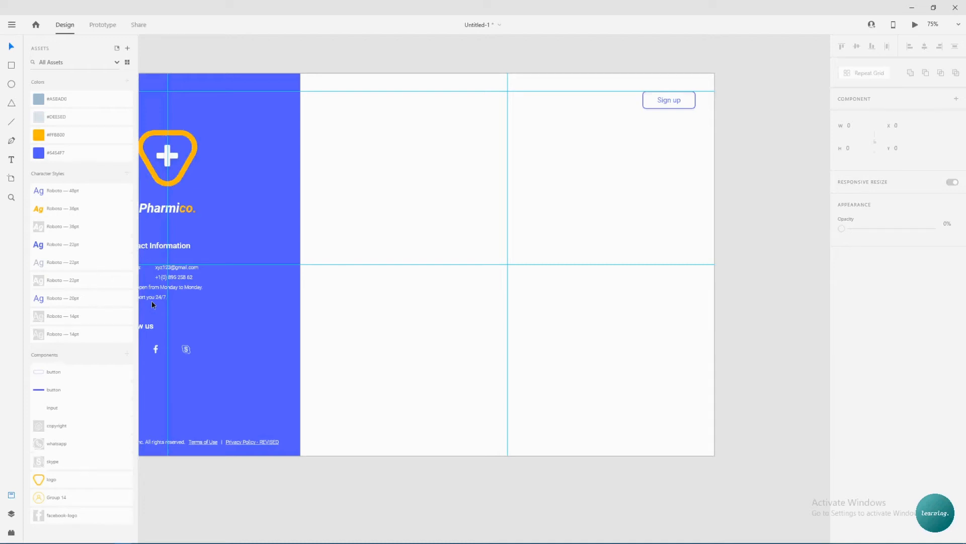
pyautogui.press('t')
pyautogui.click(424, 175)
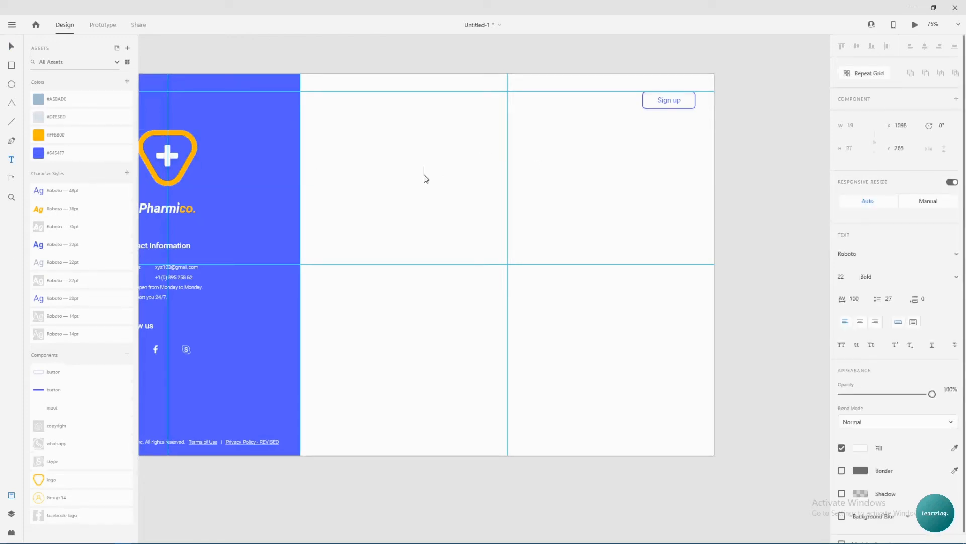
pyautogui.click(861, 449)
pyautogui.click(955, 449)
pyautogui.click(40, 149)
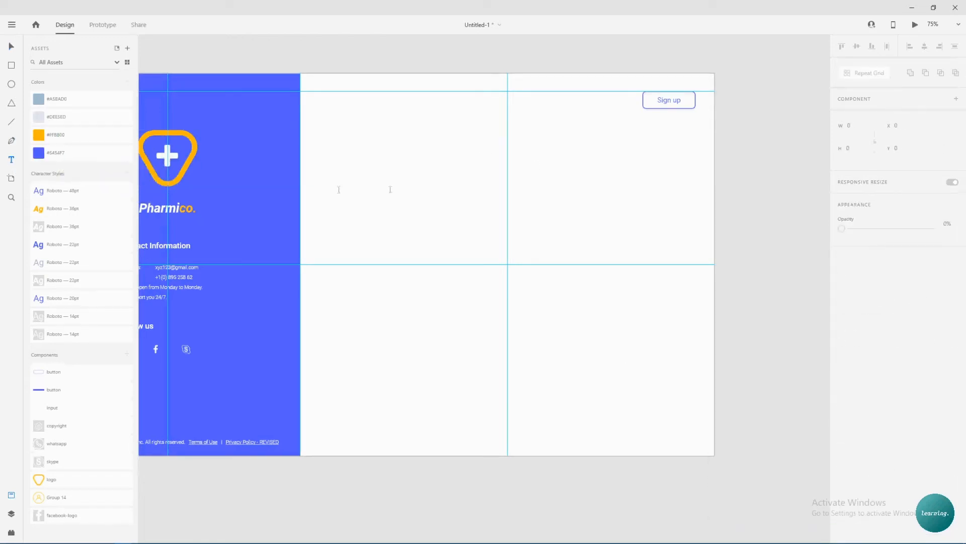
pyautogui.click(410, 188)
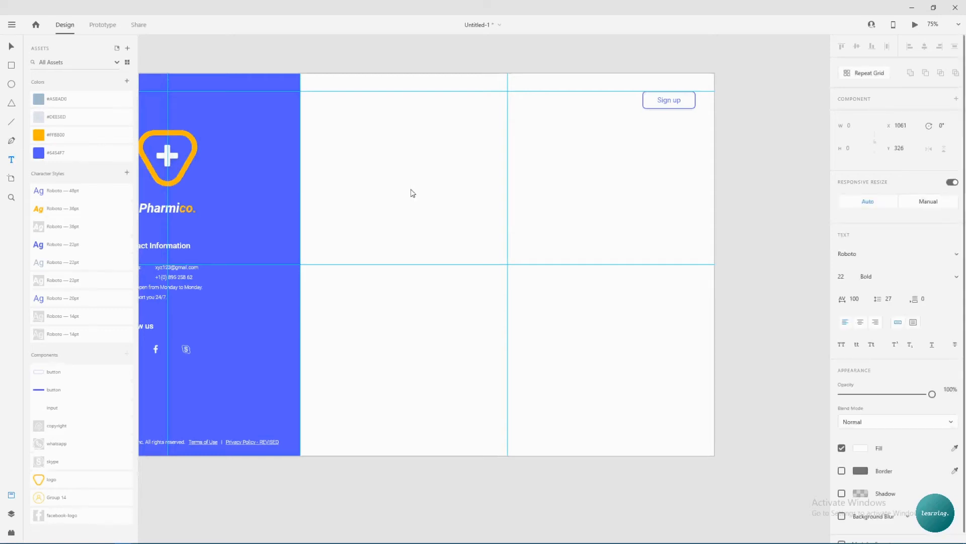
pyautogui.write('Welcome b')
pyautogui.press('Escape')
pyautogui.click(955, 448)
pyautogui.click(38, 154)
pyautogui.click(429, 188)
pyautogui.press('BackSpace')
pyautogui.press('Escape')
pyautogui.click(10, 48)
pyautogui.click(60, 190)
pyautogui.moveTo(478, 186); pyautogui.dragTo(537, 156)
pyautogui.scroll(-2, 547, 213)
pyautogui.moveTo(56, 497); pyautogui.dragTo(512, 144)
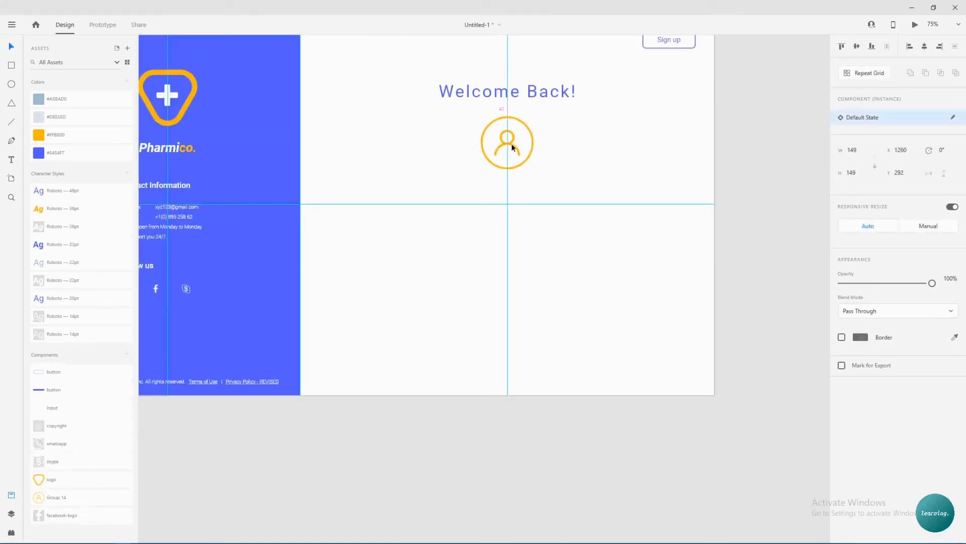
pyautogui.click(569, 150)
pyautogui.scroll(3, 568, 150)
pyautogui.scroll(-2, 615, 158)
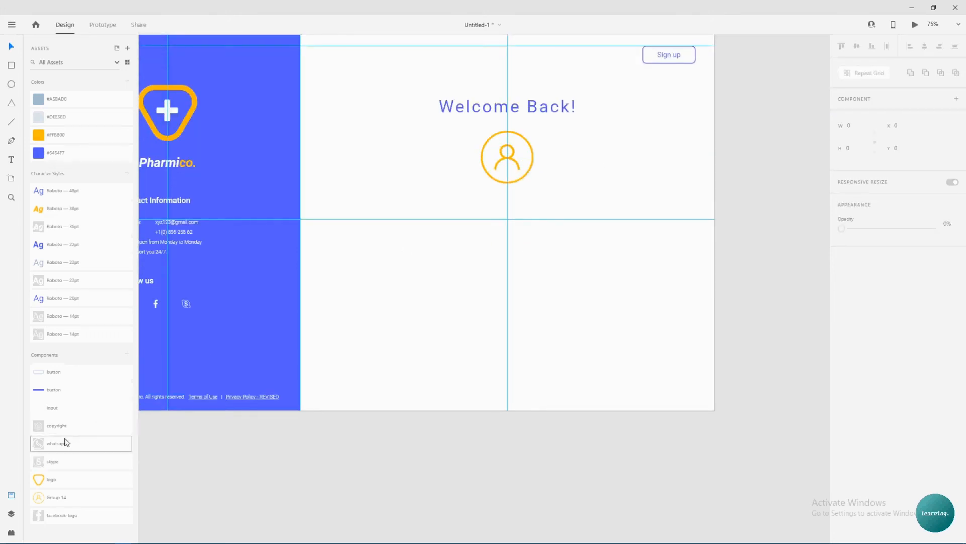
# Place two input fields below the user icon, aligning the first to the guide.
pyautogui.moveTo(67, 409); pyautogui.dragTo(521, 237)
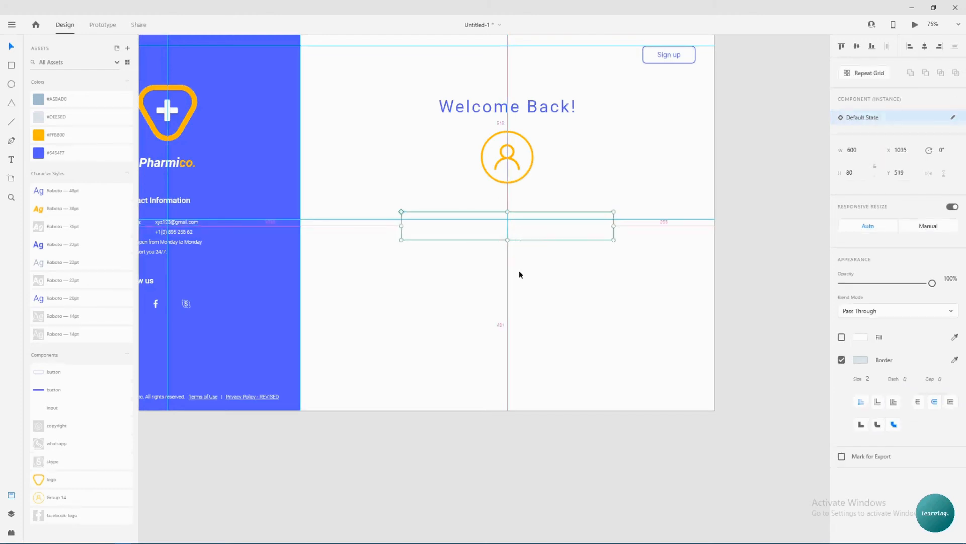
pyautogui.moveTo(523, 242); pyautogui.dragTo(521, 300)
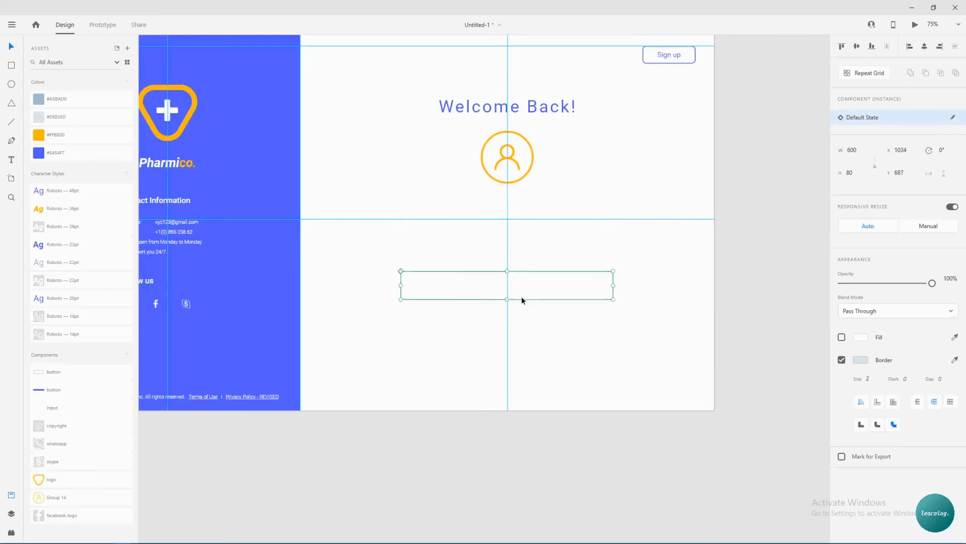
pyautogui.click(543, 257)
pyautogui.moveTo(574, 274); pyautogui.dragTo(573, 224)
pyautogui.moveTo(45, 409); pyautogui.dragTo(476, 295)
pyautogui.click(550, 302)
# Add the blue button below the fields, distribute all three vertically, and move the form up.
pyautogui.moveTo(50, 395); pyautogui.dragTo(551, 342)
pyautogui.moveTo(374, 228); pyautogui.dragTo(565, 342)
pyautogui.click(955, 47)
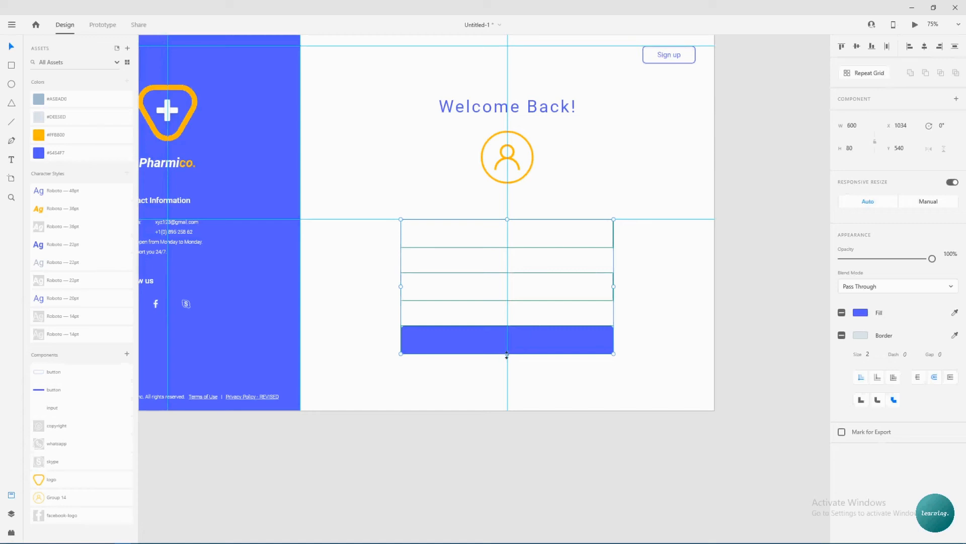
pyautogui.moveTo(507, 354); pyautogui.dragTo(531, 323)
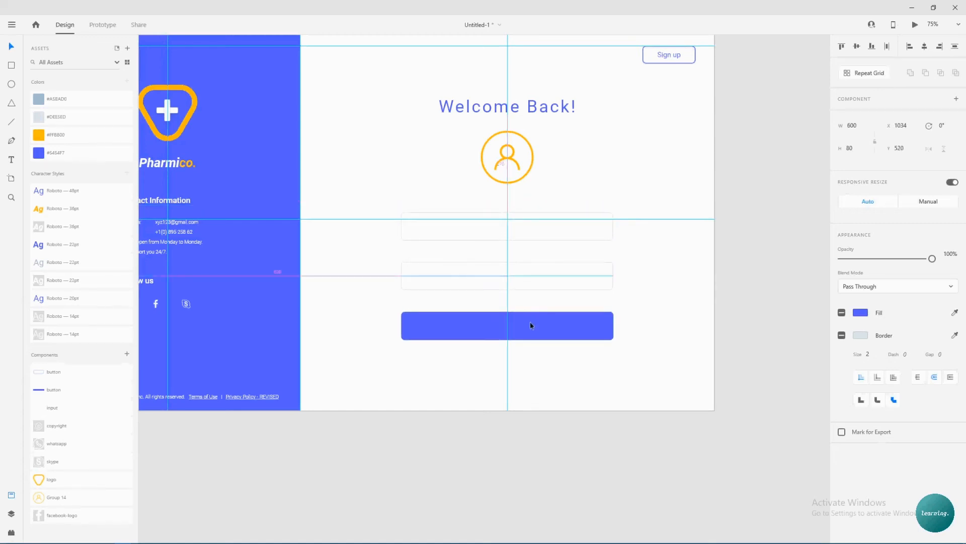
pyautogui.click(571, 258)
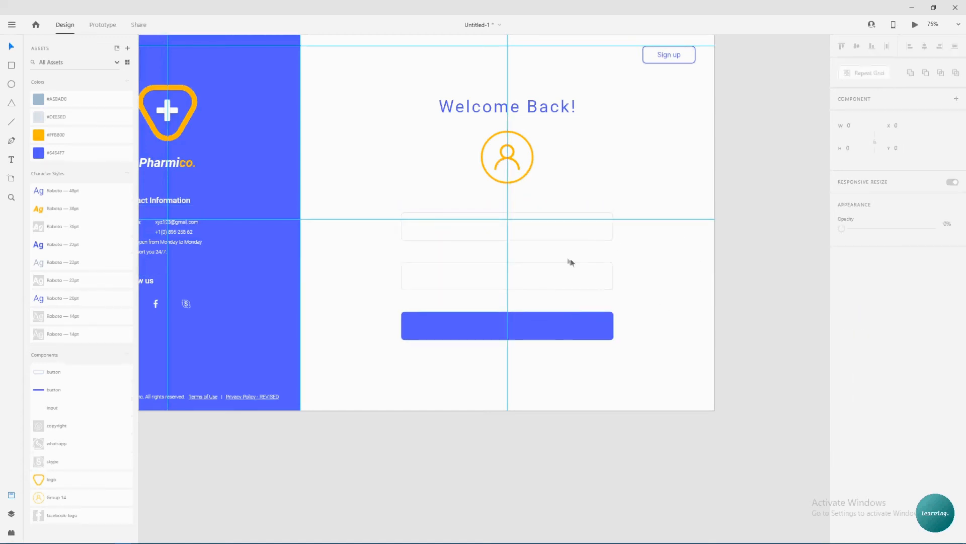
# Type an e-mail label in the first input field and copy it into the second field.
pyautogui.click(9, 161)
pyautogui.click(426, 231)
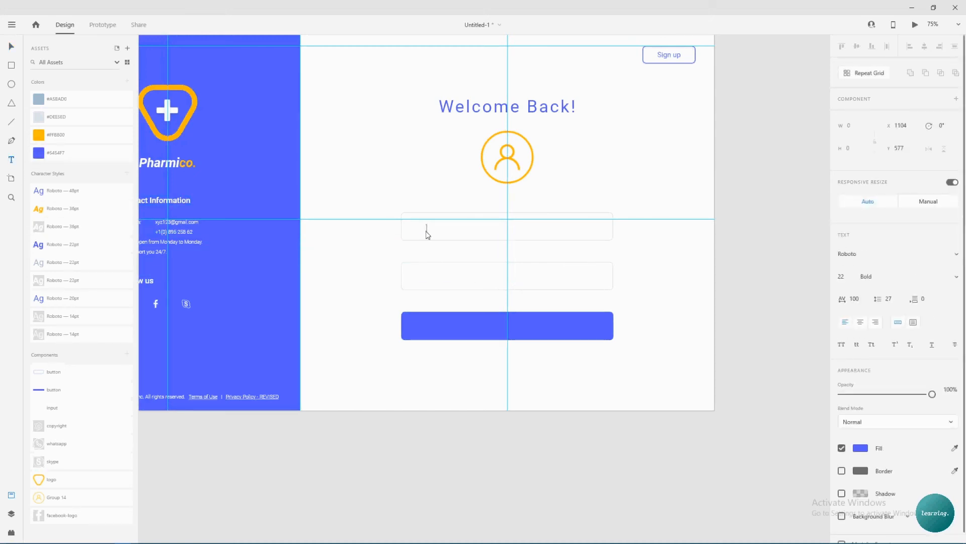
pyautogui.write('ema')
pyautogui.write('-mail')
pyautogui.press('Escape')
pyautogui.moveTo(444, 230); pyautogui.dragTo(517, 330)
# Vertically centre the e-mail labels in their fields and line them up with each other.
pyautogui.moveTo(532, 362); pyautogui.dragTo(481, 302)
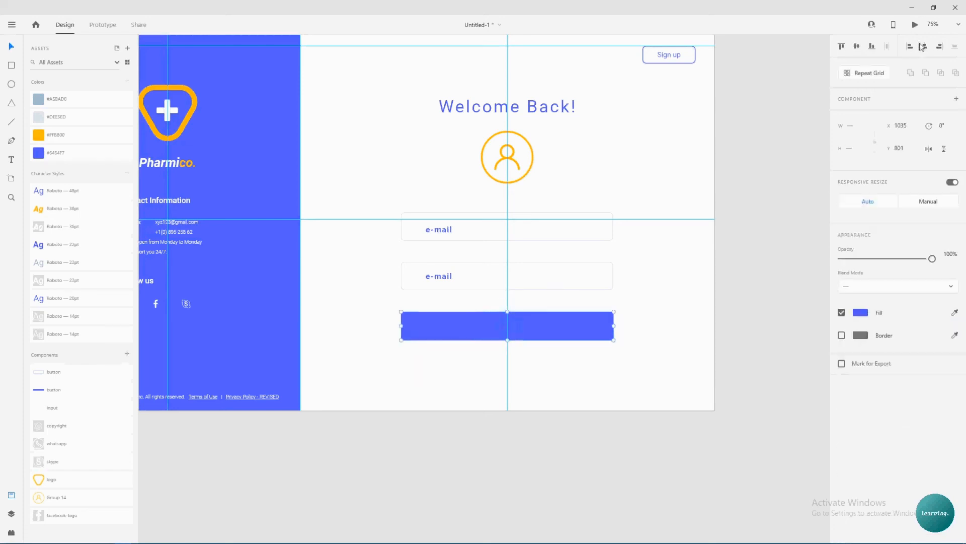
pyautogui.click(334, 293)
pyautogui.moveTo(440, 229); pyautogui.dragTo(435, 223)
pyautogui.click(422, 233)
pyautogui.click(858, 46)
pyautogui.moveTo(388, 259); pyautogui.dragTo(434, 276)
pyautogui.click(317, 313)
pyautogui.click(437, 228)
pyautogui.moveTo(437, 227); pyautogui.dragTo(438, 228)
pyautogui.moveTo(433, 276); pyautogui.dragTo(434, 276)
pyautogui.click(368, 276)
# Make the e-mail label light grey and turn the second label into a light grey 'Password' placeholder.
pyautogui.click(433, 227)
pyautogui.click(50, 266)
pyautogui.doubleClick(430, 276)
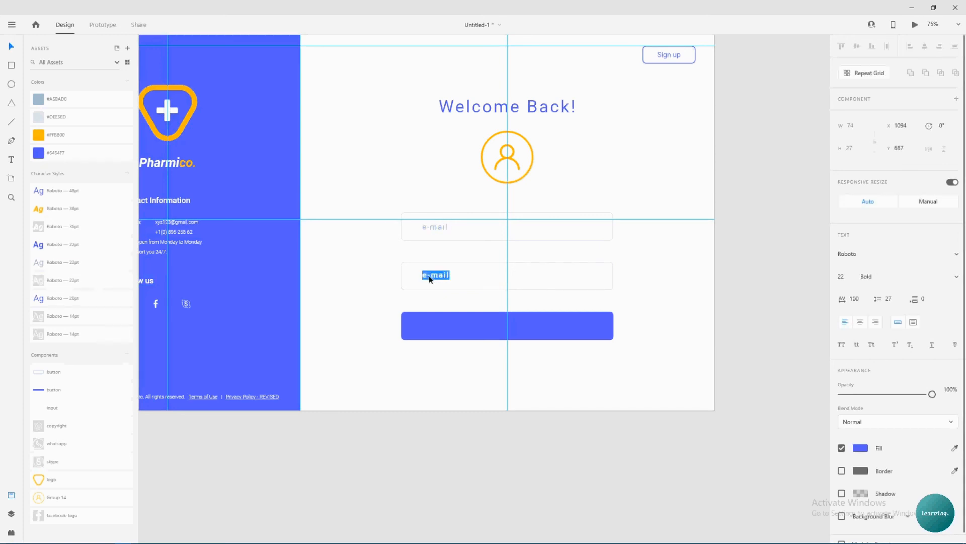
pyautogui.write('Password')
pyautogui.click(387, 288)
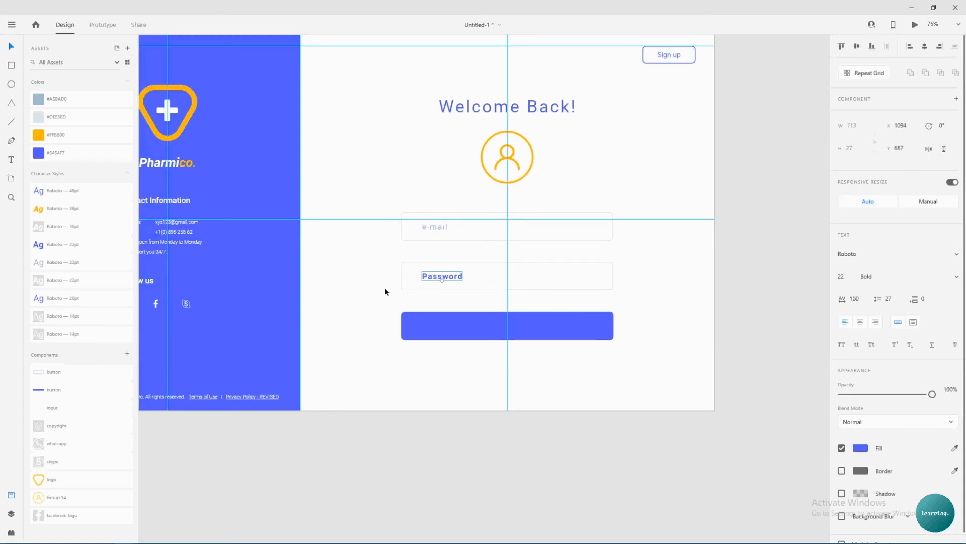
pyautogui.click(71, 266)
pyautogui.click(352, 320)
# Set the blue button's text to 'Log In' in the Roboto 22pt style.
pyautogui.doubleClick(513, 332)
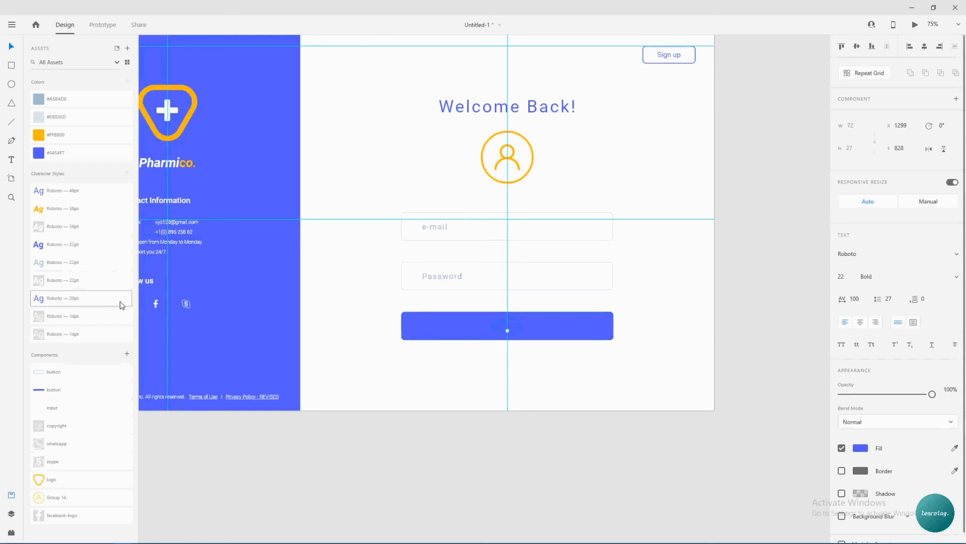
pyautogui.click(92, 303)
pyautogui.click(86, 282)
pyautogui.write('Log In')
pyautogui.click(654, 308)
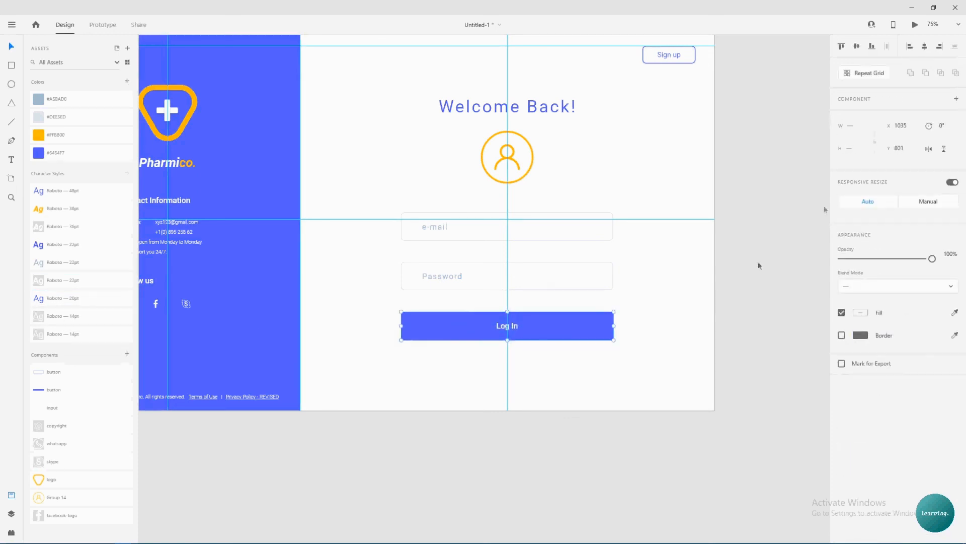
# Add 'Forget Password?' text centred beneath the Log In button, styled Roboto 22pt.
pyautogui.click(11, 160)
pyautogui.click(479, 372)
pyautogui.write('Forget Password?')
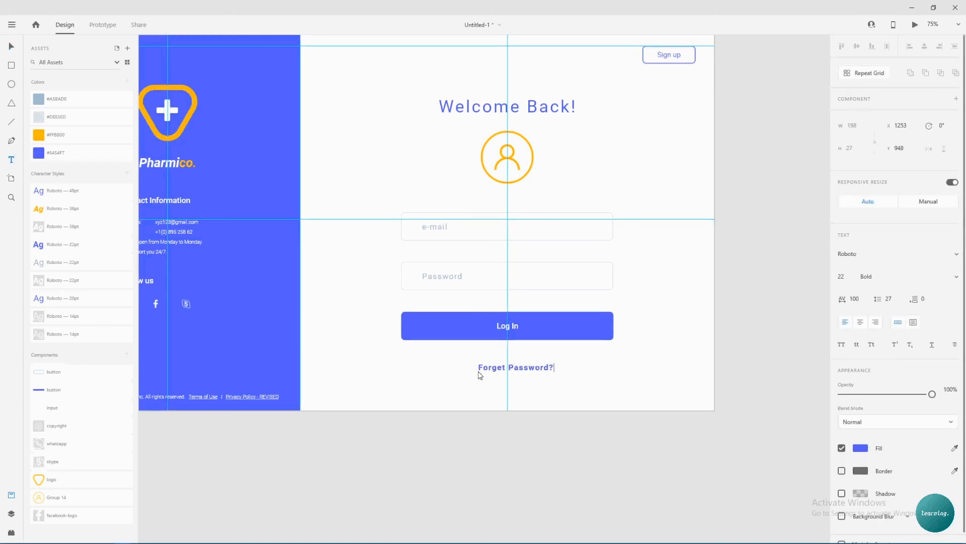
pyautogui.press('Escape')
pyautogui.moveTo(533, 367); pyautogui.dragTo(530, 369)
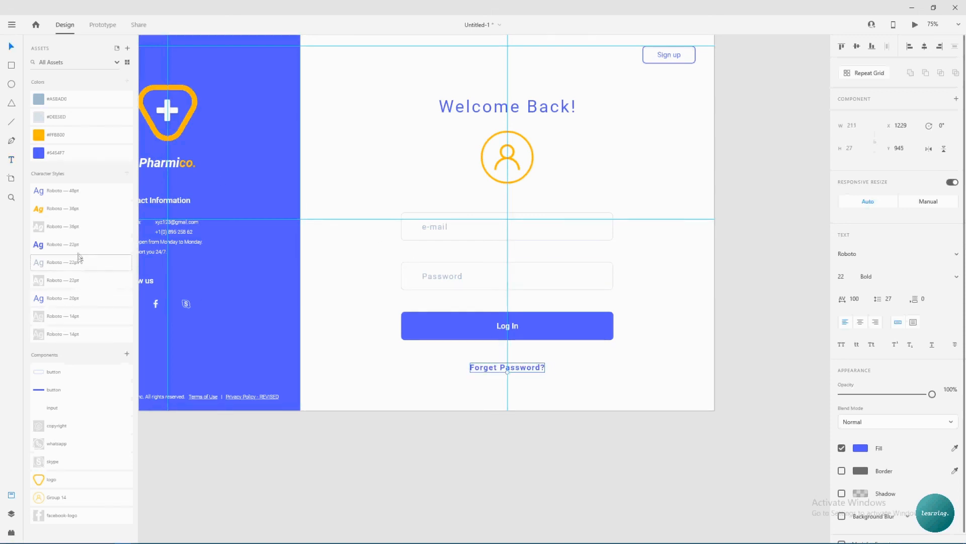
pyautogui.click(76, 299)
pyautogui.click(73, 245)
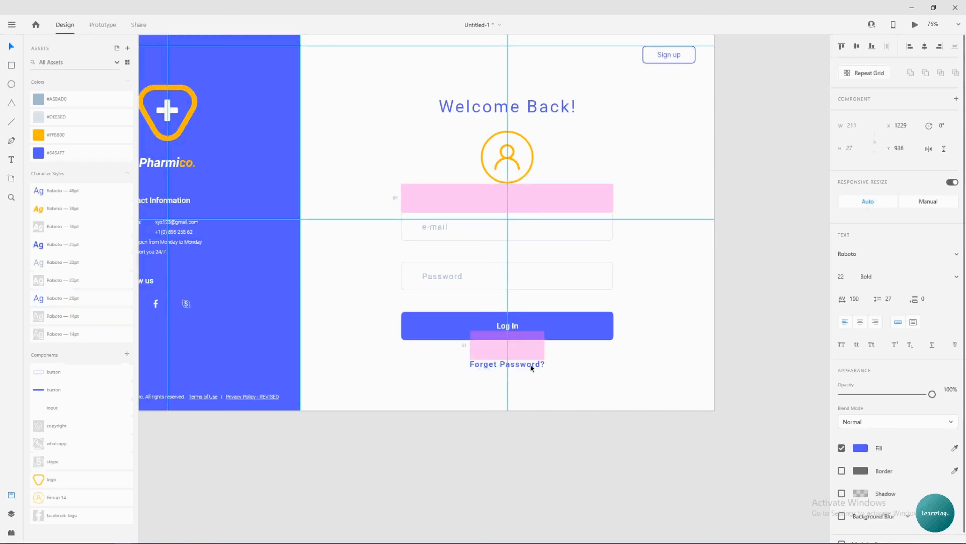
# Move the whole login form up slightly on the artboard.
pyautogui.click(601, 382)
pyautogui.hotkey('ctrl', '0')
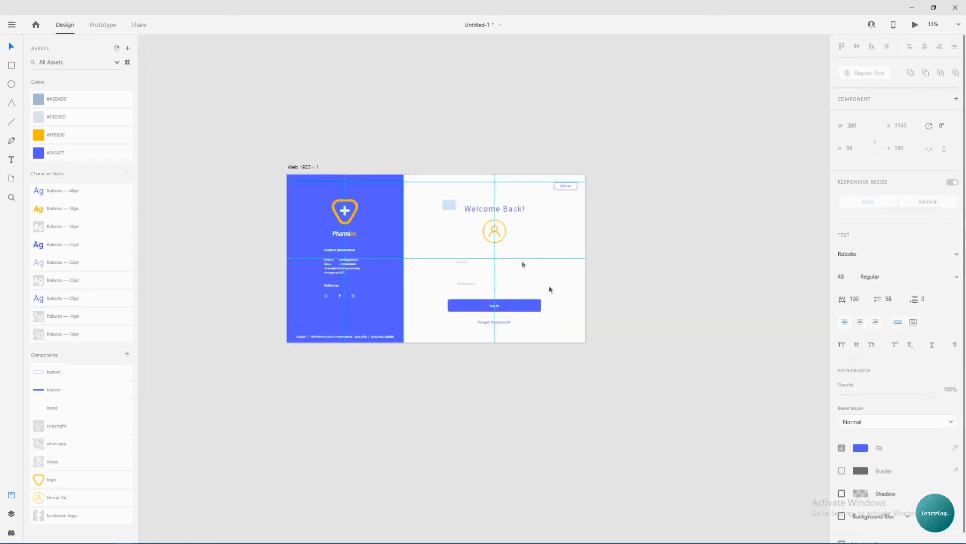
pyautogui.moveTo(442, 200); pyautogui.dragTo(580, 329)
pyautogui.moveTo(518, 309); pyautogui.dragTo(518, 304)
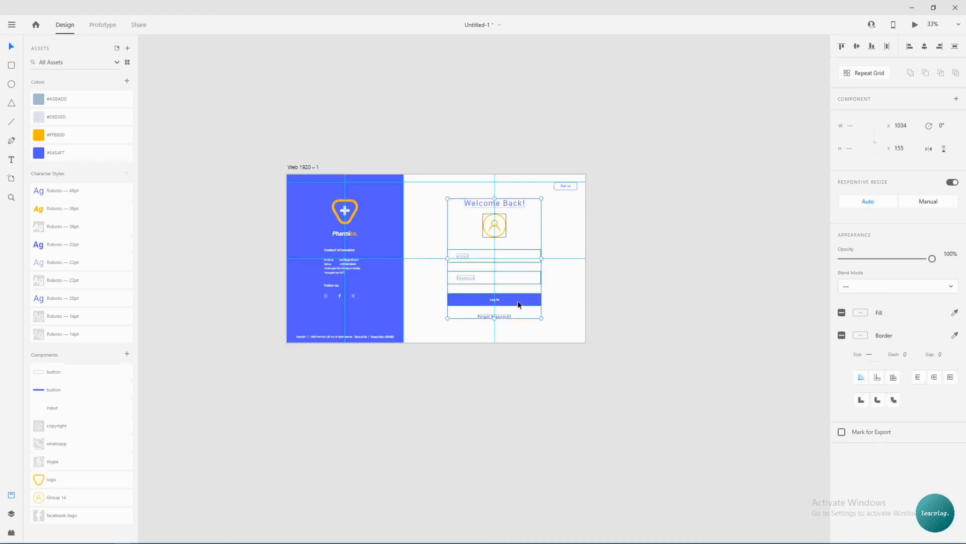
pyautogui.click(570, 315)
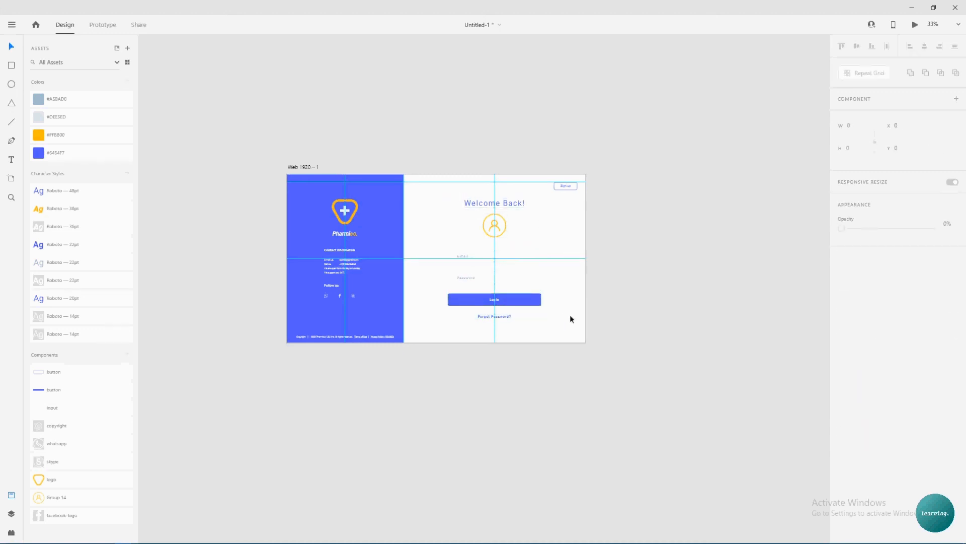
pyautogui.hotkey('ctrl', '=')
pyautogui.hotkey('ctrl', '=')
pyautogui.moveTo(569, 269); pyautogui.dragTo(566, 364)
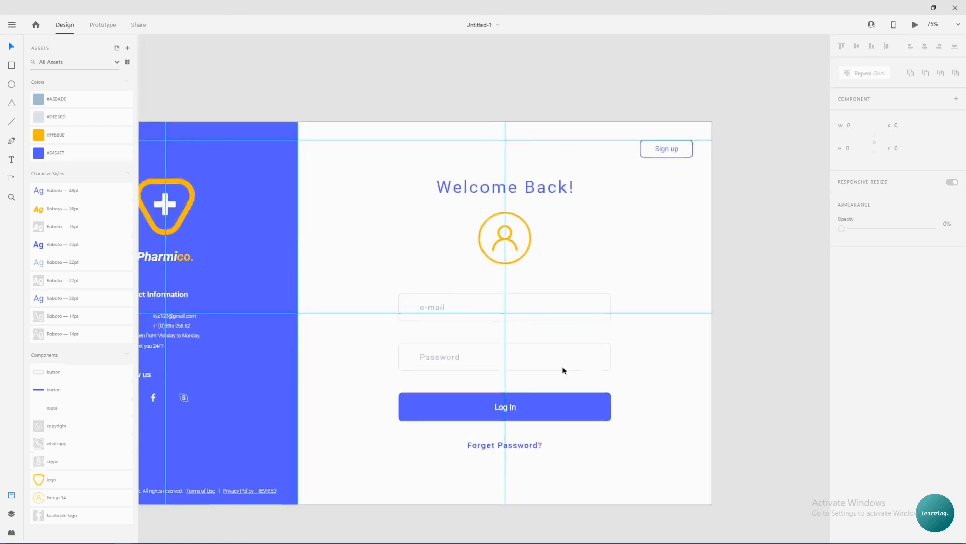
# Preview the login page full size, check the footer text and blue panel, and preview again.
pyautogui.click(915, 24)
pyautogui.moveTo(644, 19); pyautogui.dragTo(618, 8)
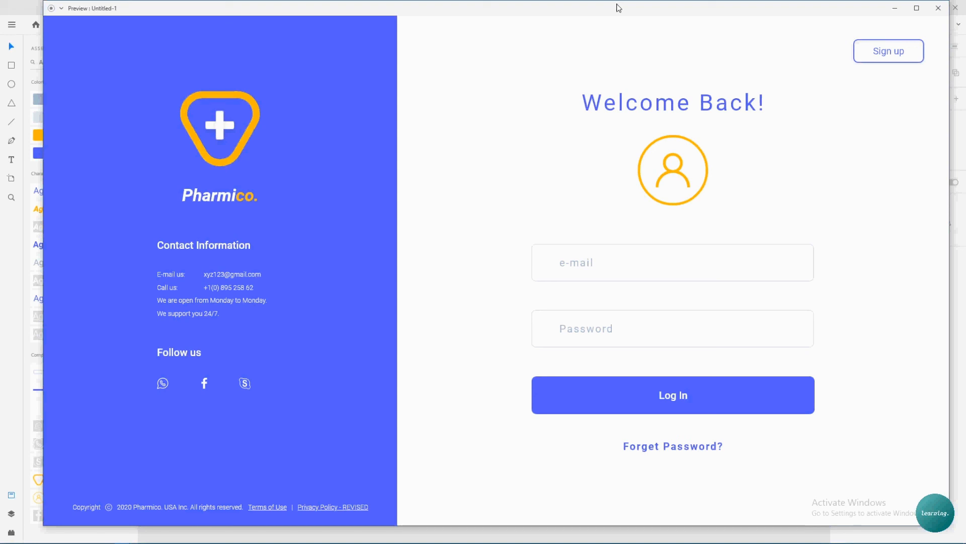
pyautogui.click(938, 8)
pyautogui.moveTo(205, 406); pyautogui.dragTo(431, 431)
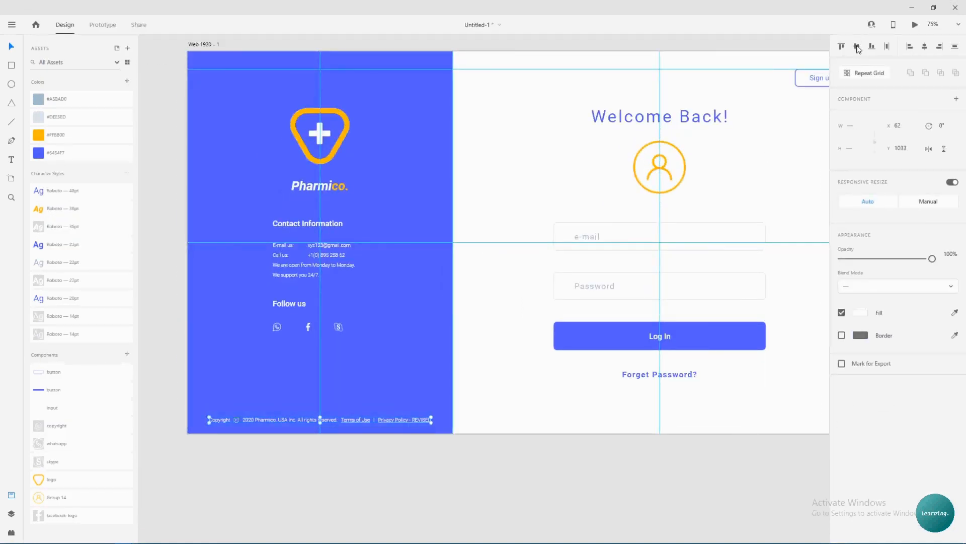
pyautogui.click(436, 339)
pyautogui.click(914, 25)
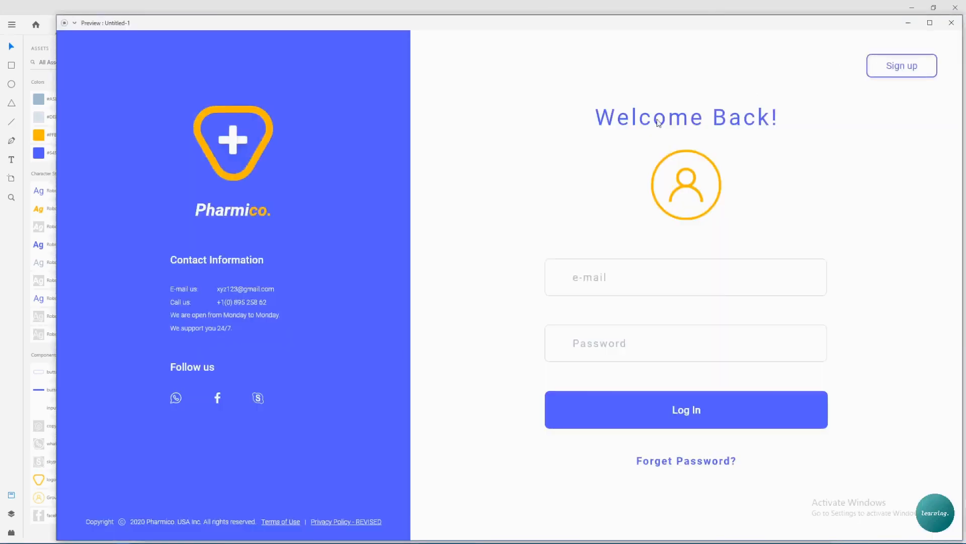